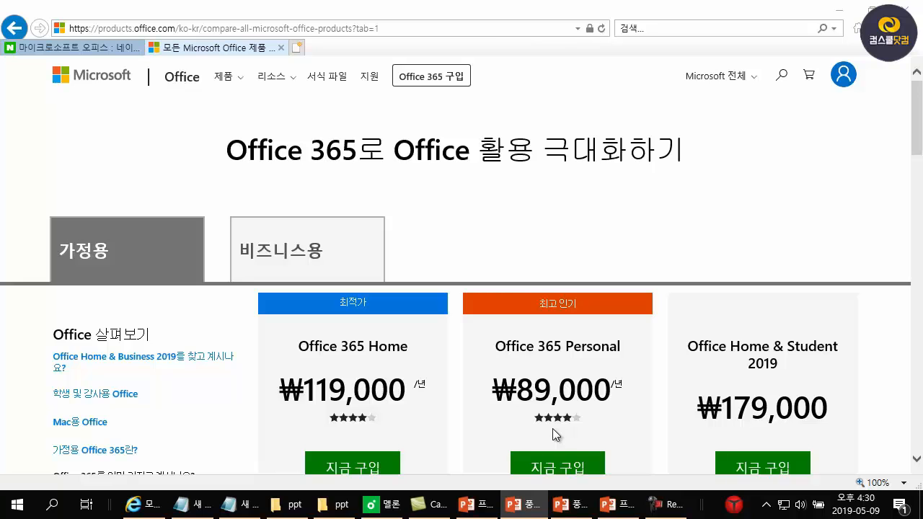
Step: Compare the home-use Office purchase options: Office 365 Home, Office 365 Personal and Office Home & Student 2019
scroll(514, 398, "down", 1)
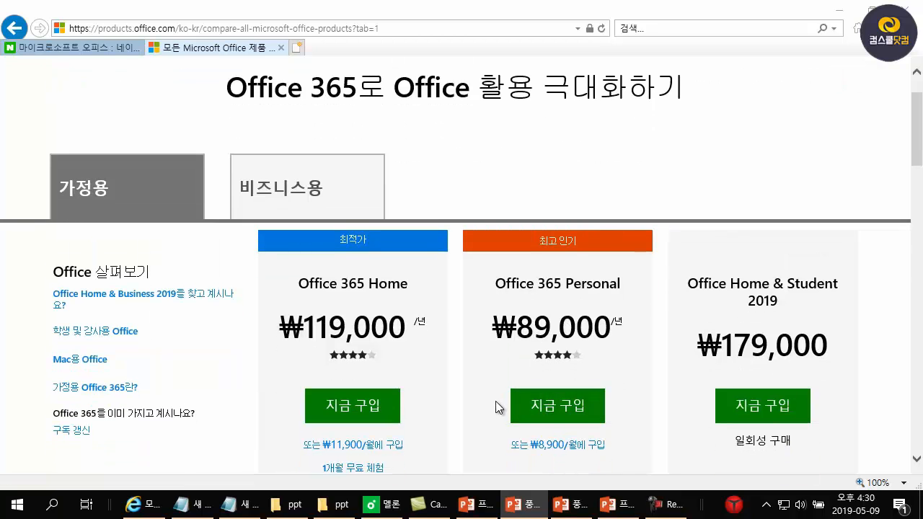
scroll(495, 401, "up", 1)
scroll(496, 401, "down", 1)
scroll(487, 403, "down", 1)
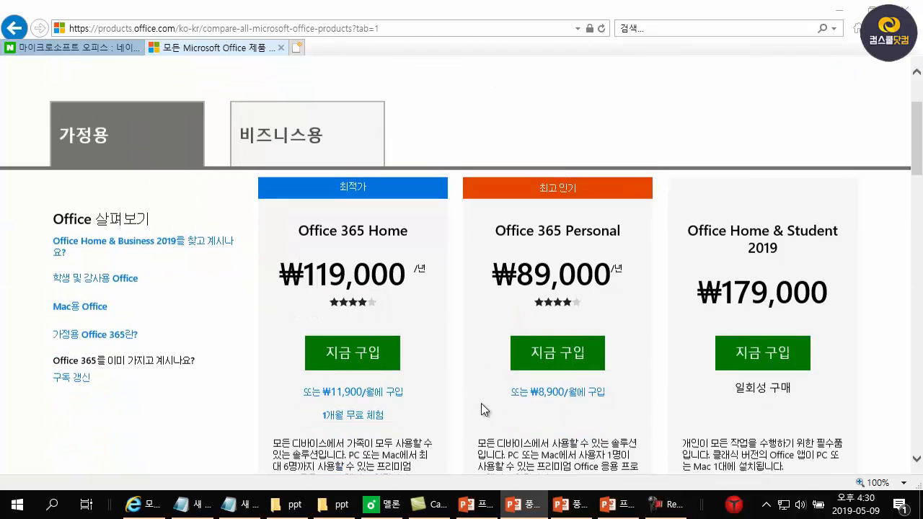
scroll(481, 403, "up", 2)
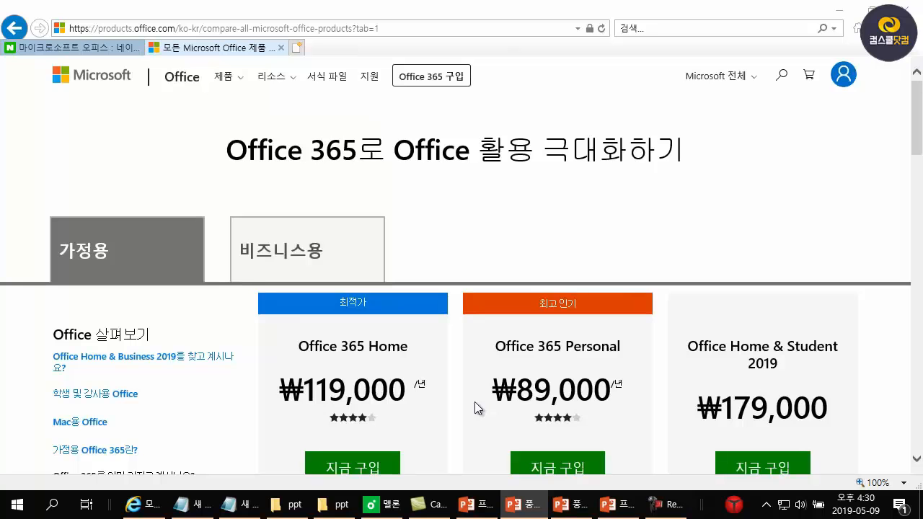
scroll(371, 361, "down", 2)
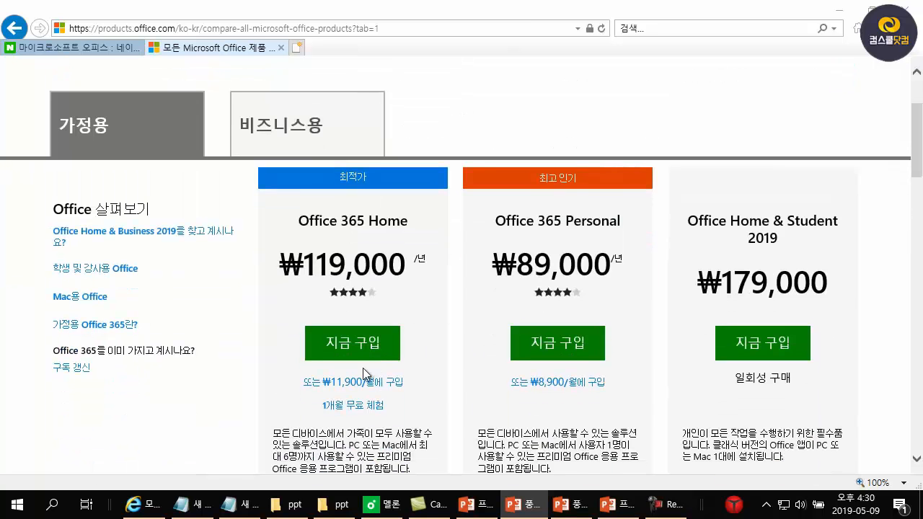
mouse_move(812, 390)
left_mouse_down()
mouse_move(725, 388)
mouse_move(812, 388)
left_mouse_up()
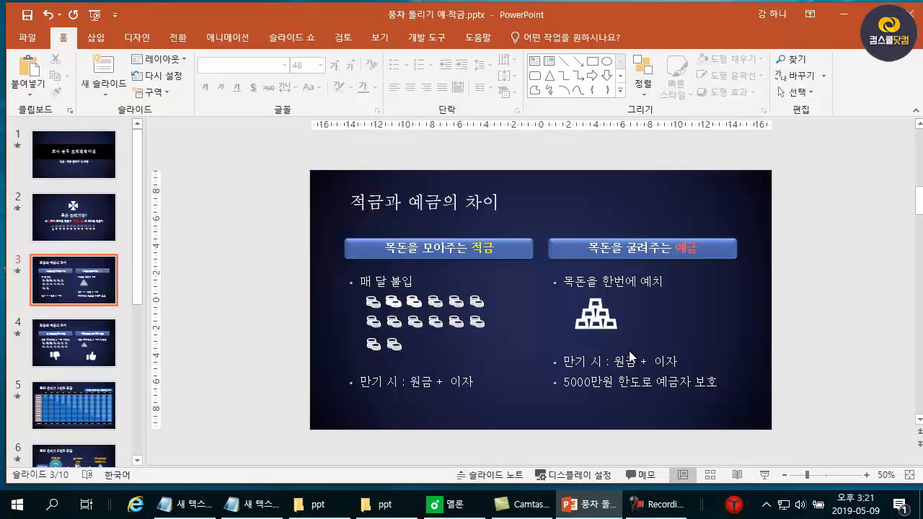
Step: Switch to the PowerPoint presentation, maximize its window and look over the developer and view commands
key("super+Up")
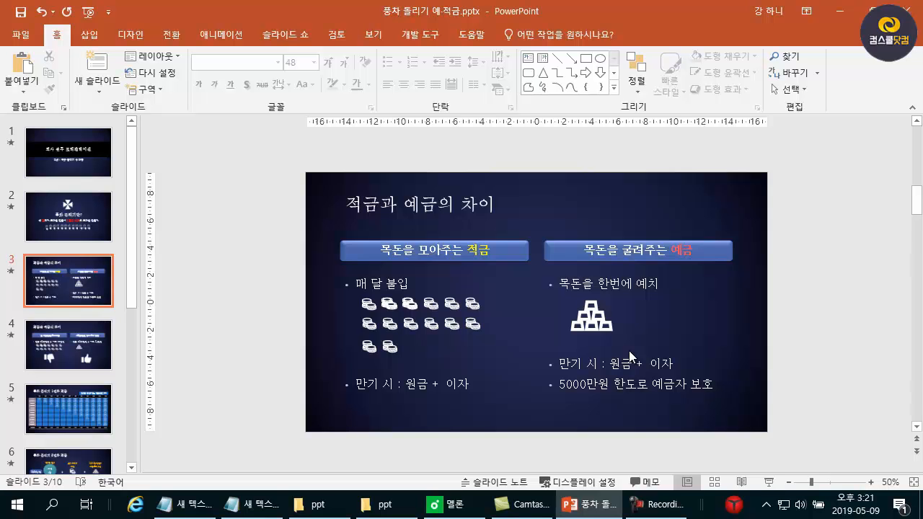
key("alt+l")
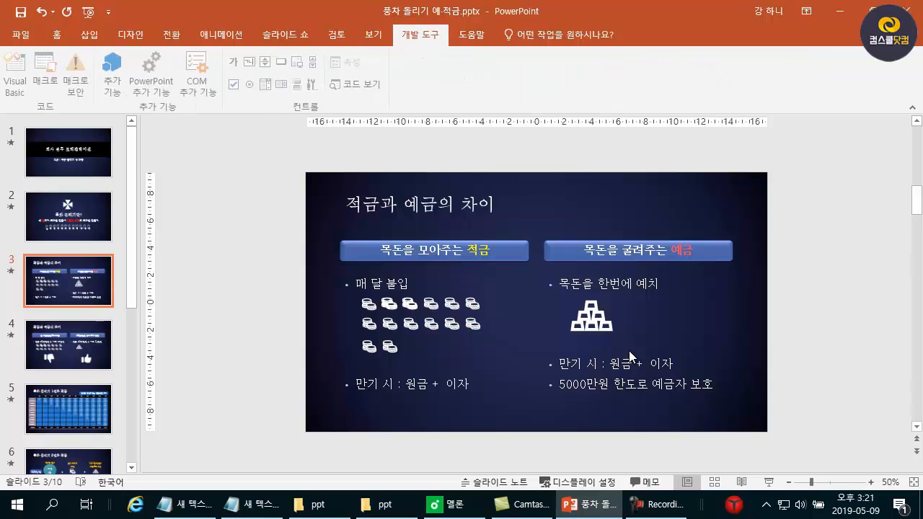
key("alt+w")
key("Left")
key("Left")
key("Left")
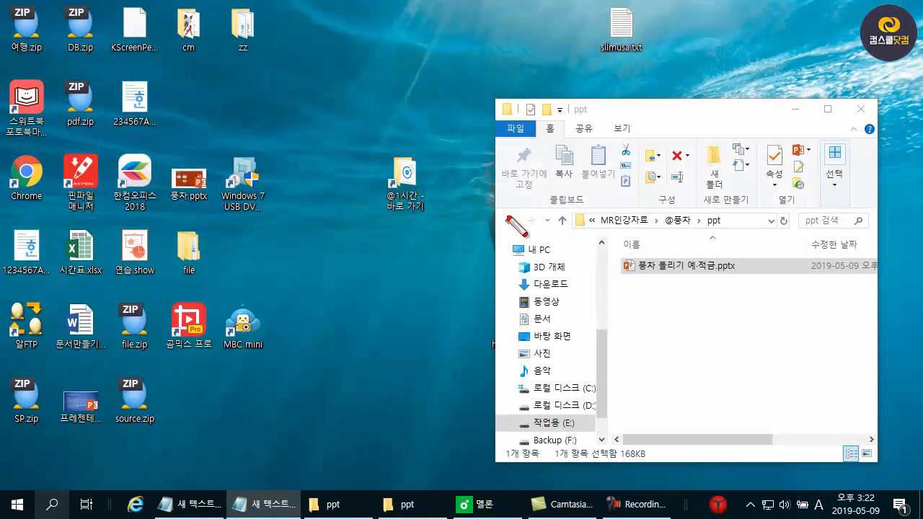
Step: Find PowerPoint in the list of installed apps and launch it
key("super")
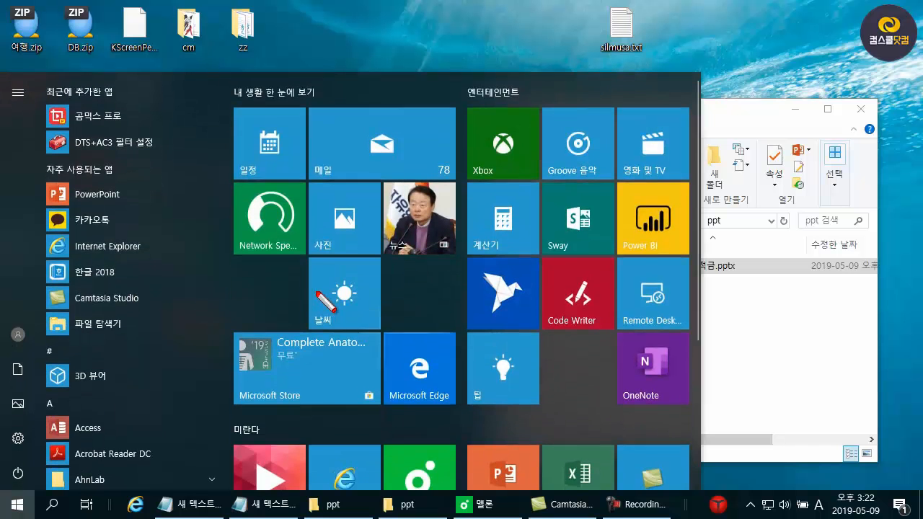
scroll(326, 301, "down", 2)
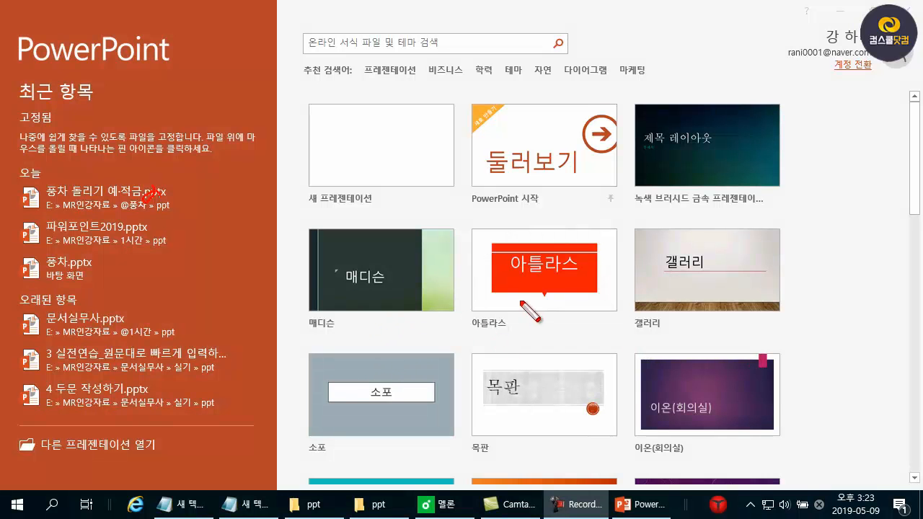
left_click_drag(176, 241, 172, 249)
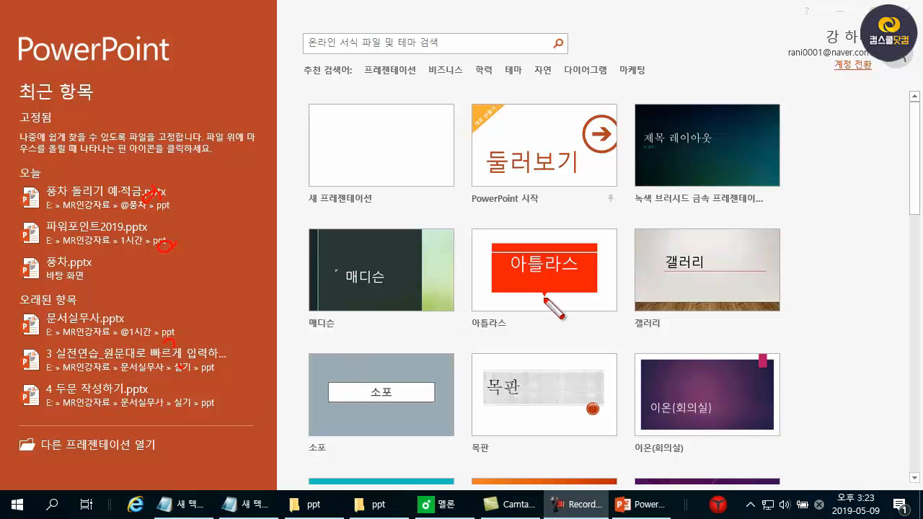
mouse_move(369, 104)
left_mouse_down()
mouse_move(378, 136)
mouse_move(418, 100)
left_mouse_up()
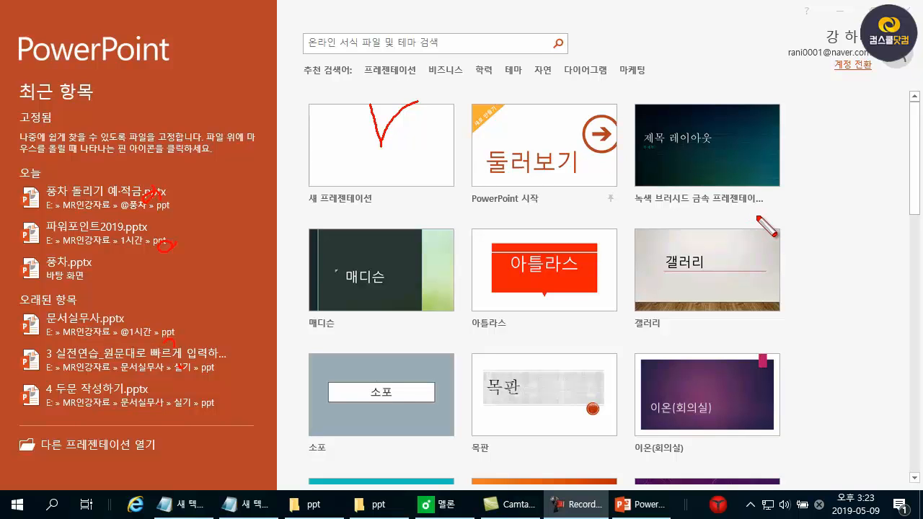
key("Escape")
mouse_move(408, 141)
left_mouse_down()
mouse_move(371, 109)
mouse_move(340, 210)
left_mouse_up()
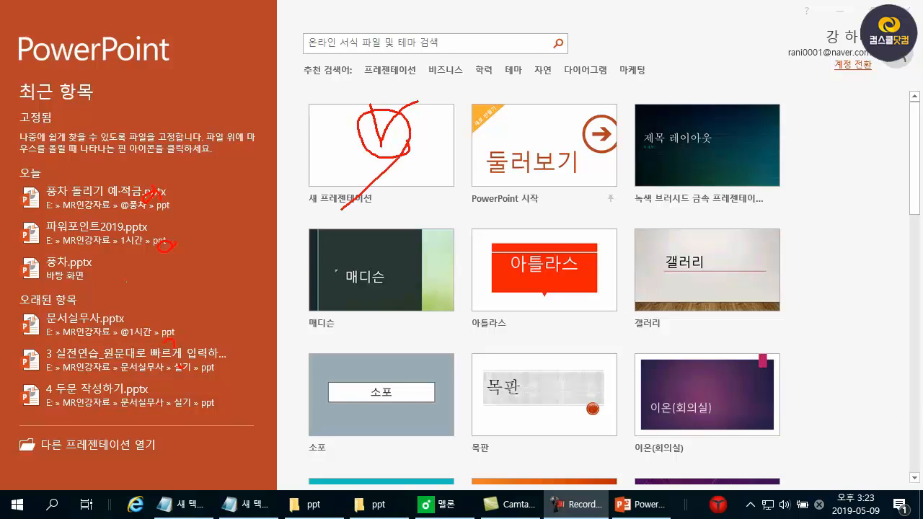
key("Escape")
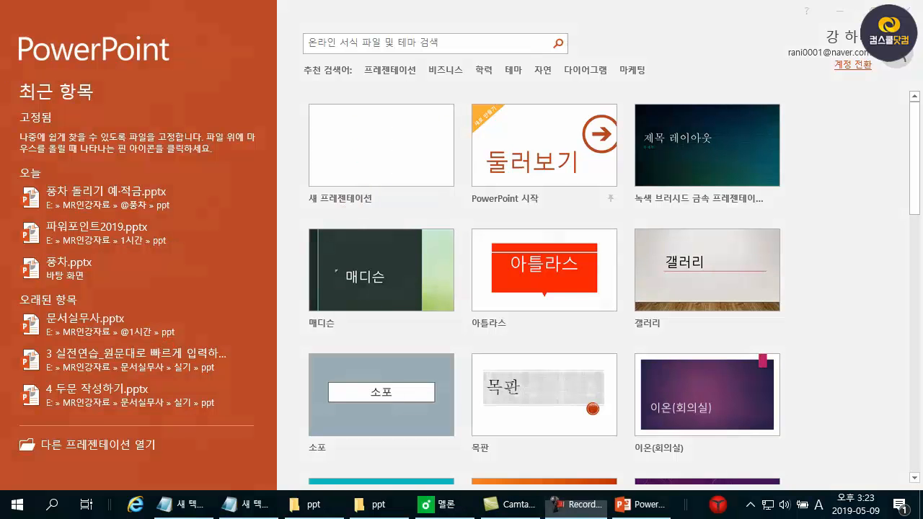
Step: Create a new blank presentation and add a second slide with the default title and content layout
left_click(431, 155)
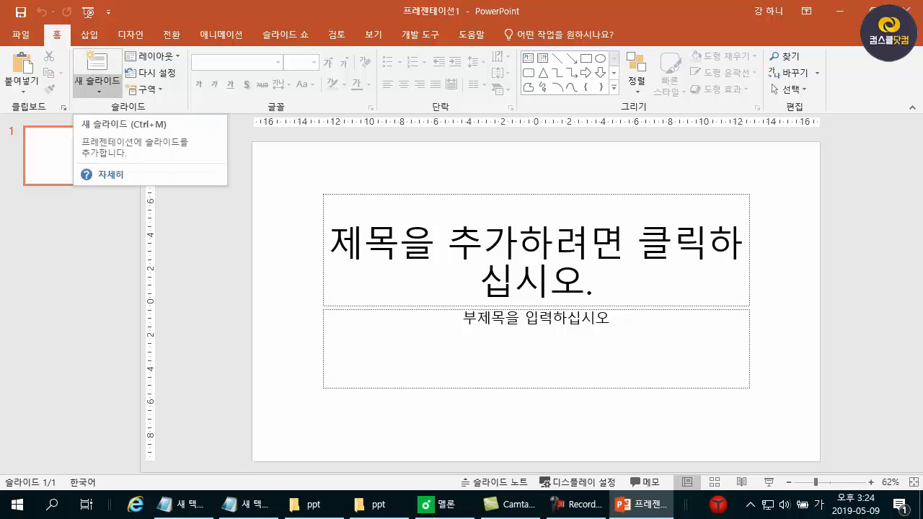
left_click(98, 68)
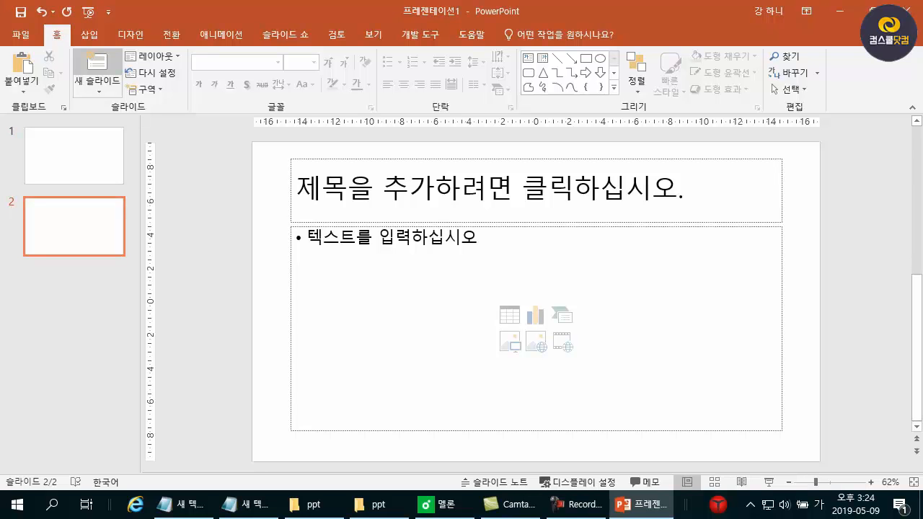
mouse_move(370, 189)
left_mouse_down()
mouse_move(355, 185)
mouse_move(350, 211)
left_mouse_up()
mouse_move(380, 263)
left_mouse_down()
mouse_move(369, 226)
mouse_move(414, 267)
left_mouse_up()
mouse_move(597, 351)
left_mouse_down()
mouse_move(572, 341)
mouse_move(536, 299)
left_mouse_up()
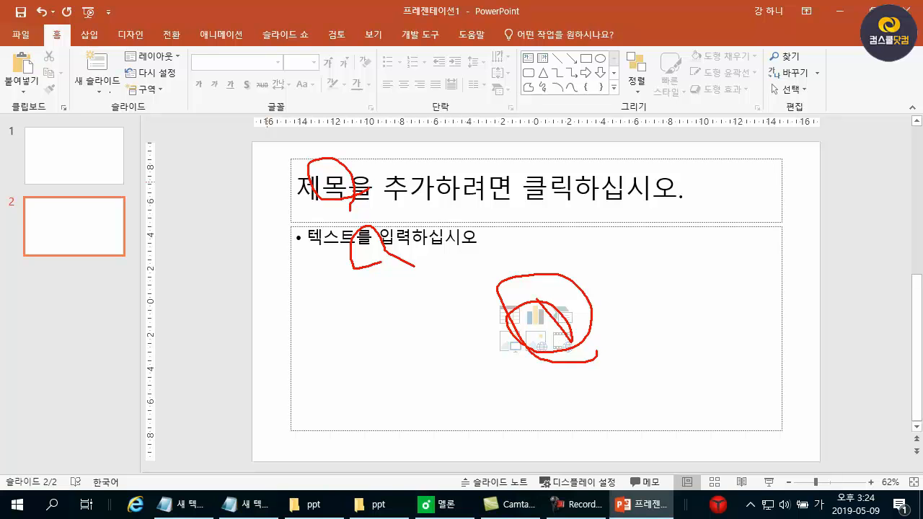
key("Escape")
Step: Add a third slide with the 비교 (Comparison) layout
left_click(97, 85)
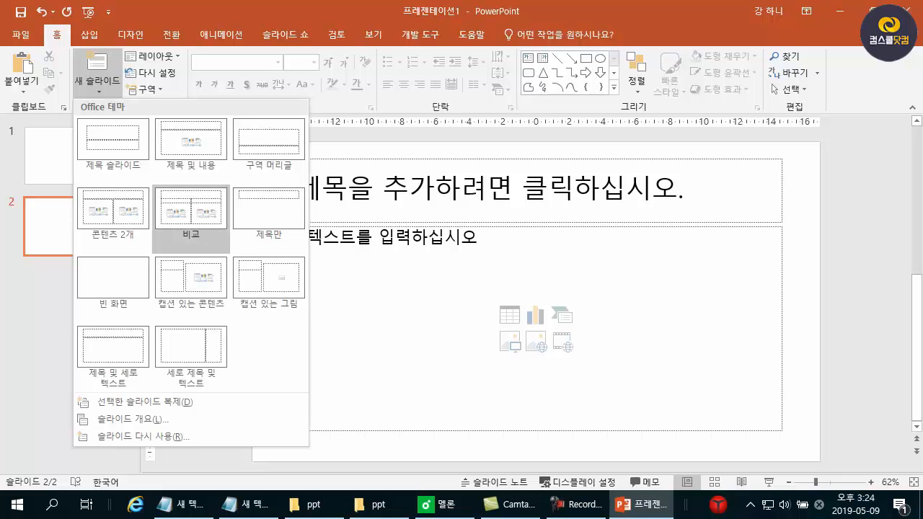
left_click(198, 217)
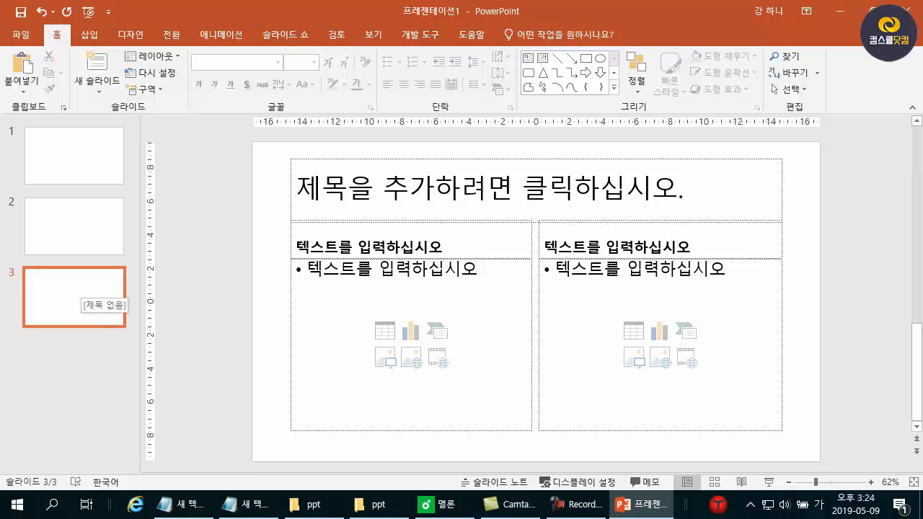
Step: Delete the second and third slides so that only the title slide is left
left_click(79, 235)
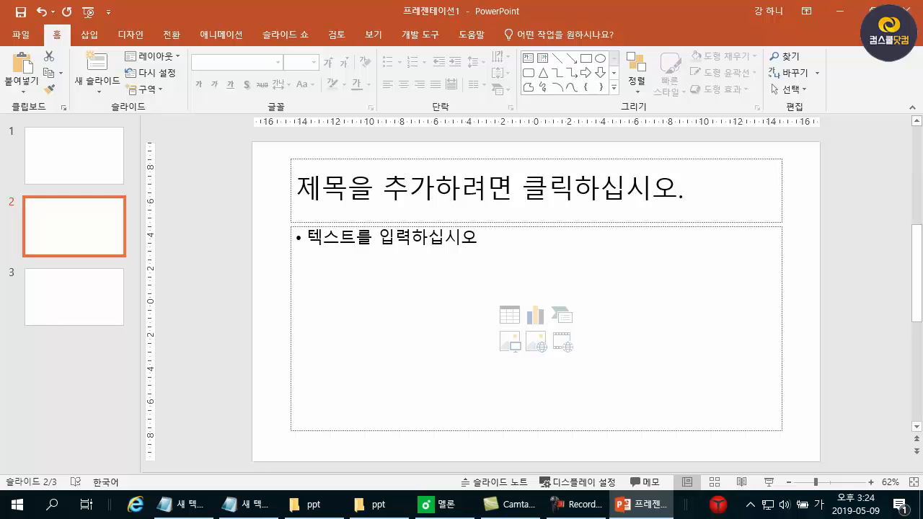
key("Delete")
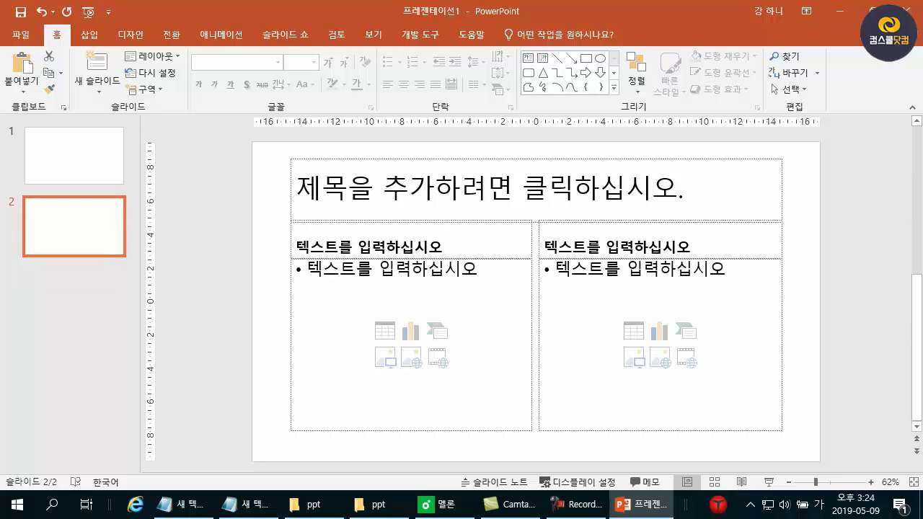
key("Delete")
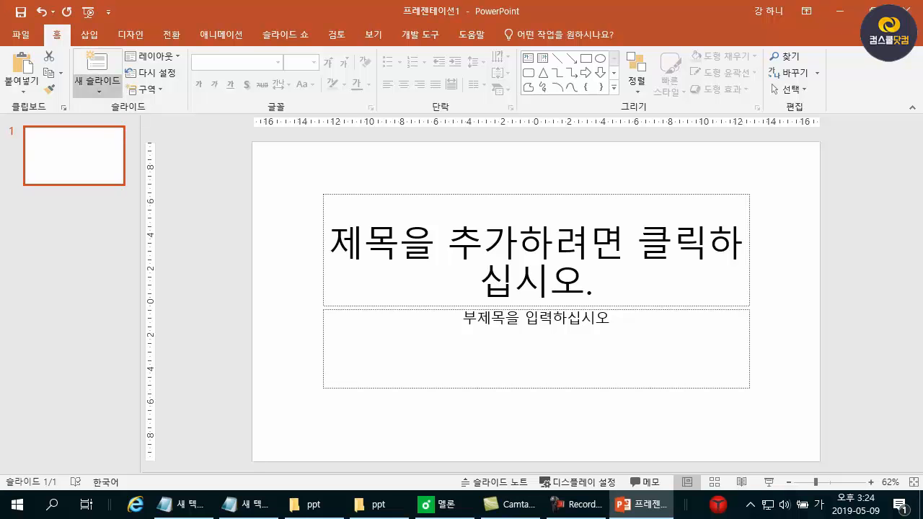
Step: Preview several Office design themes on the title slide and apply the dark 그물 (Mesh) theme
left_click(130, 34)
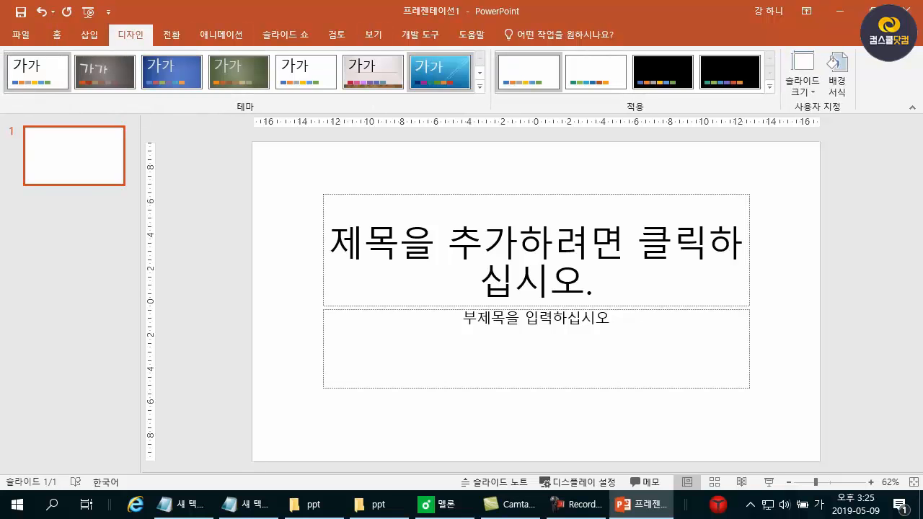
left_click(480, 86)
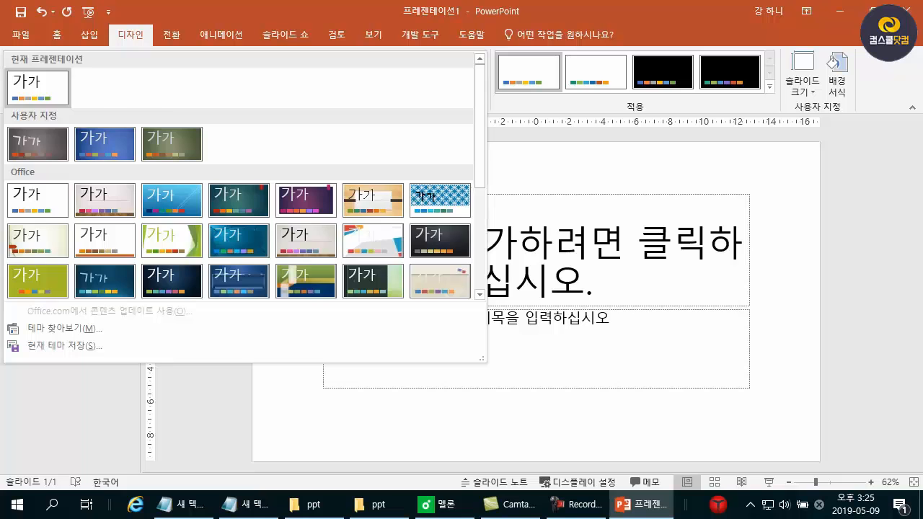
scroll(238, 173, "down", 3)
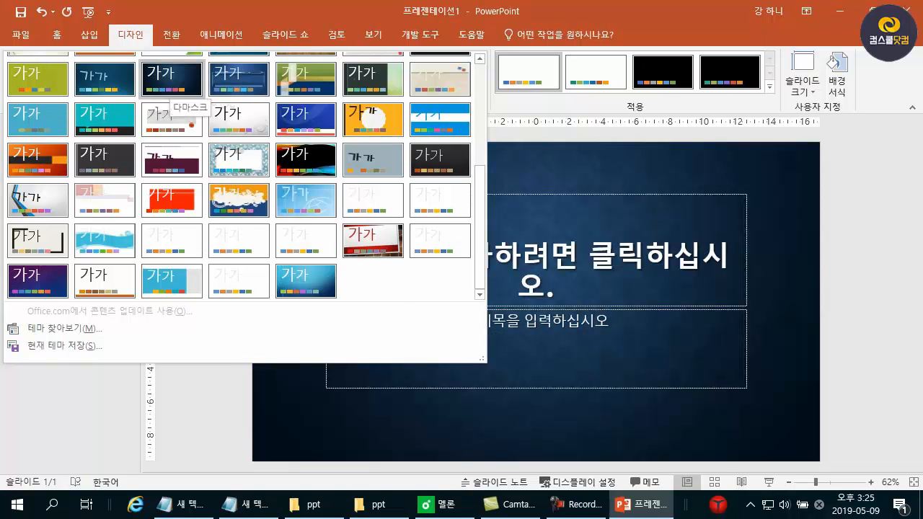
scroll(238, 173, "up", 4)
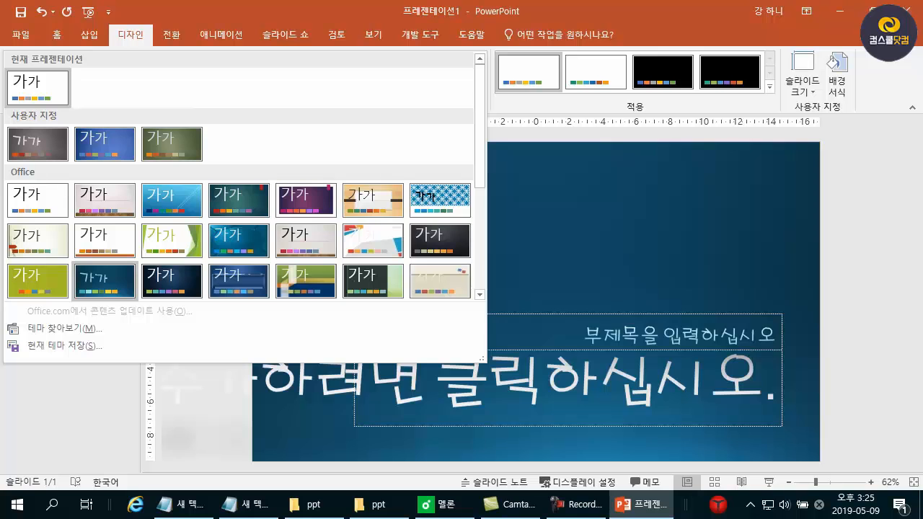
scroll(108, 286, "down", 2)
scroll(108, 284, "up", 1)
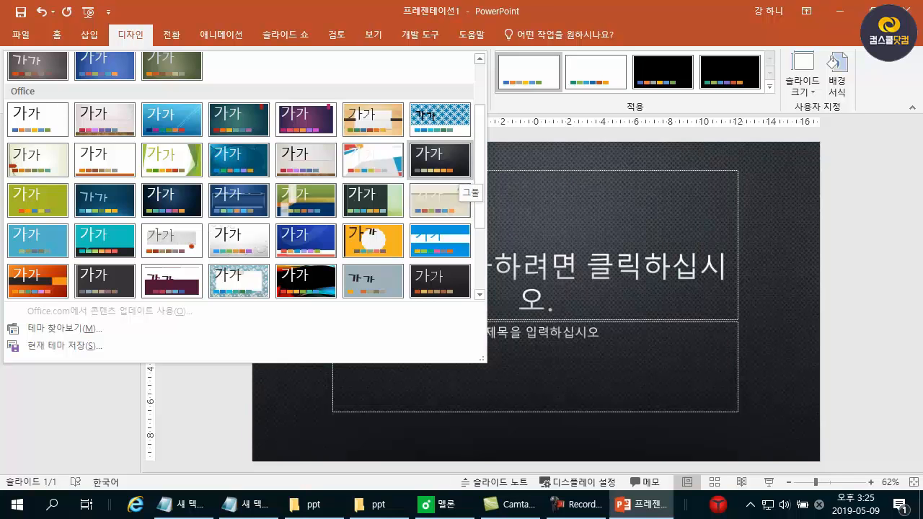
left_click(453, 172)
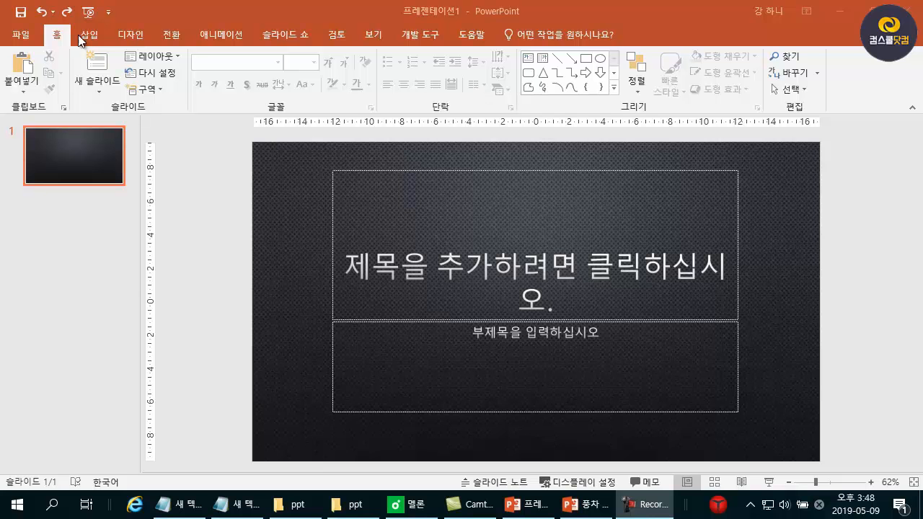
Step: Browse the templates and themes offered for creating a new presentation
left_click(23, 35)
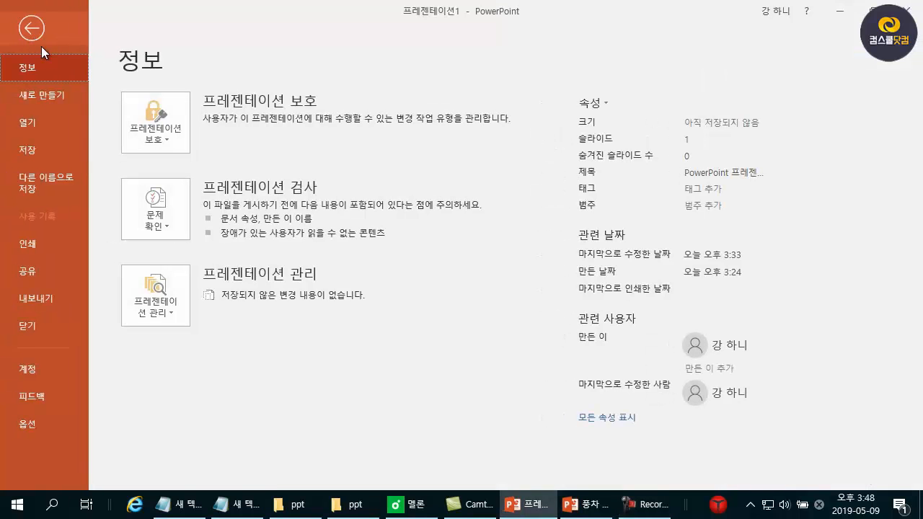
left_click(50, 94)
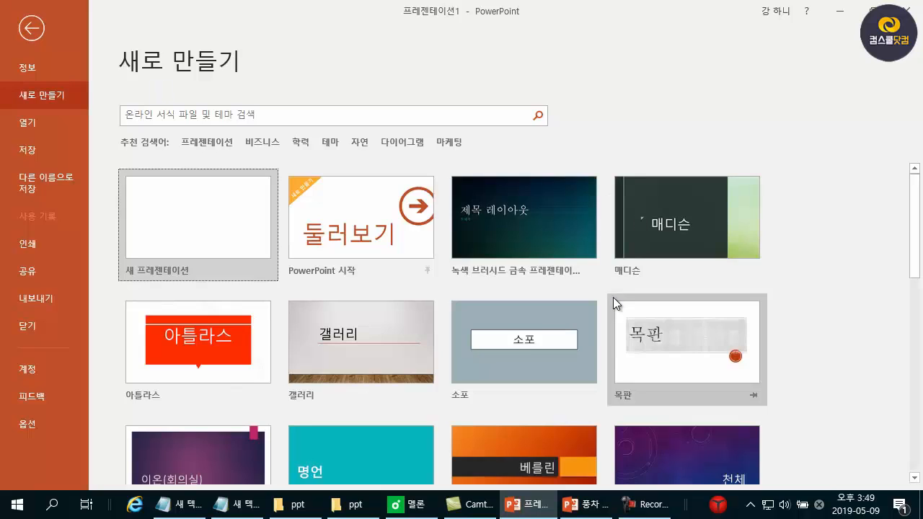
scroll(613, 298, "down", 8)
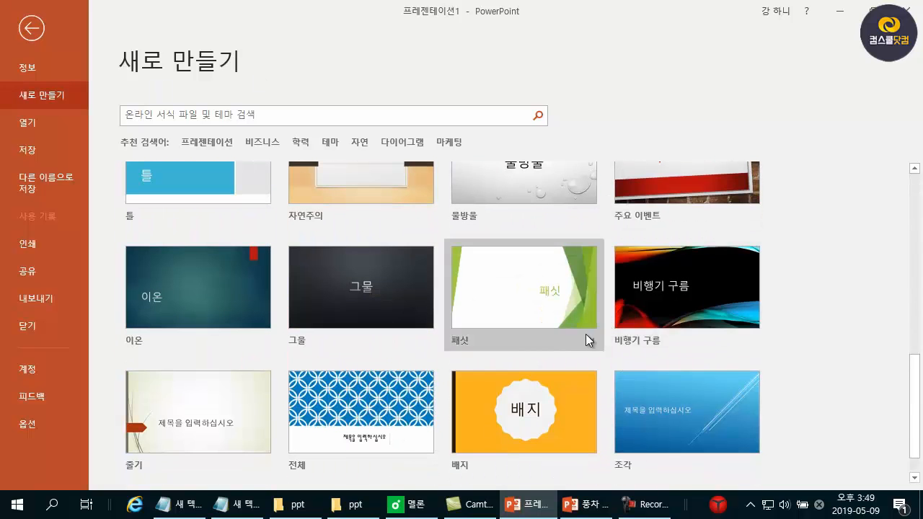
scroll(552, 366, "down", 2)
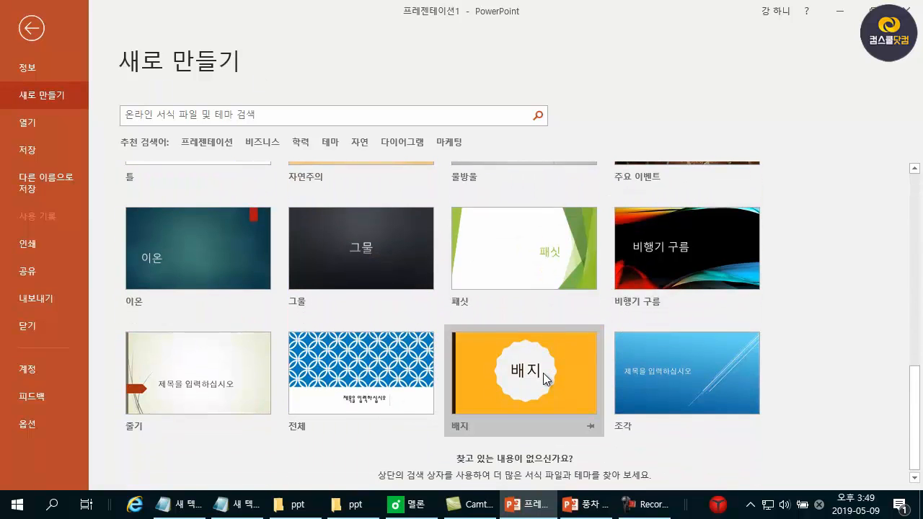
scroll(541, 374, "up", 7)
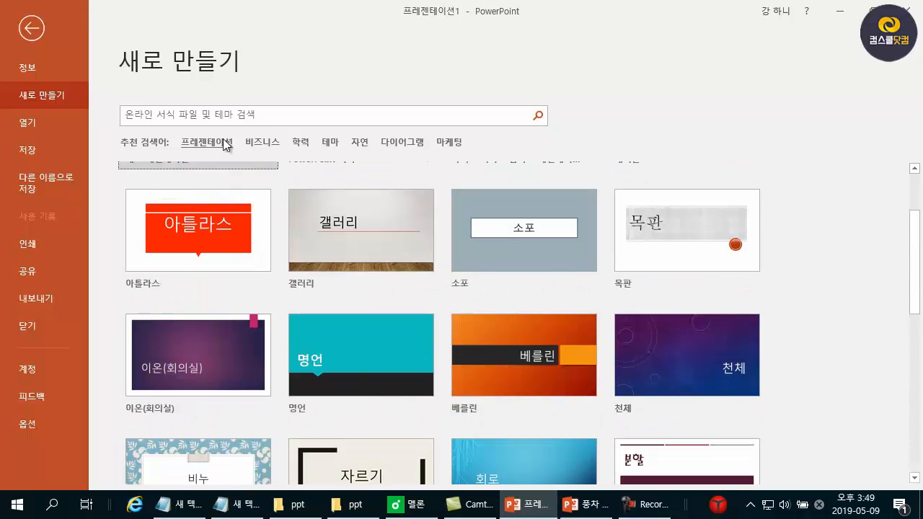
Step: Search the online templates with the suggested term 프레젠테이션 and look through the designs
left_click(221, 142)
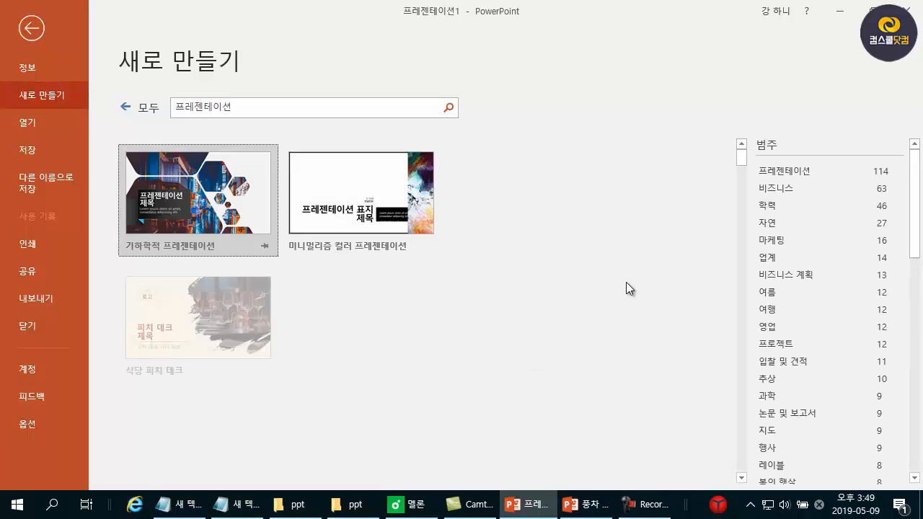
scroll(639, 292, "down", 6)
scroll(673, 342, "down", 5)
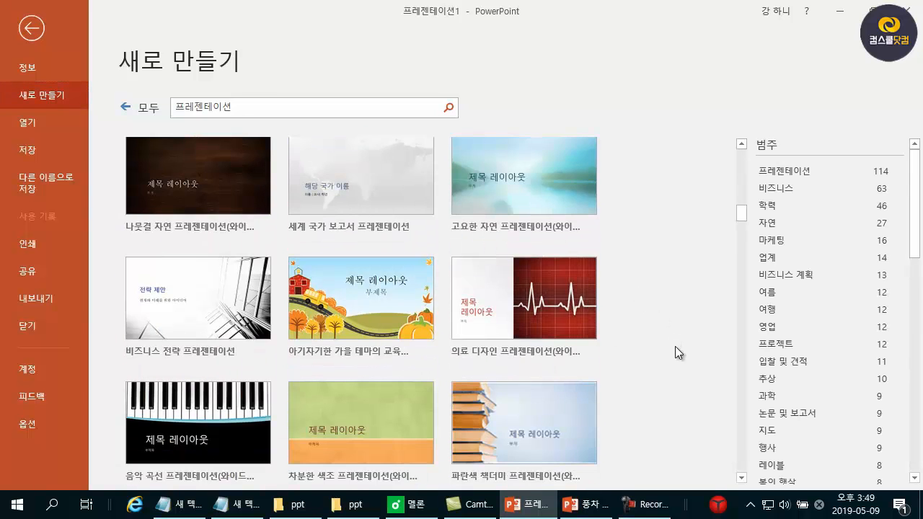
Step: Create a new presentation from the 나뭇결 자연 프레젠테이션(와이드스크린) template
scroll(670, 344, "up", 3)
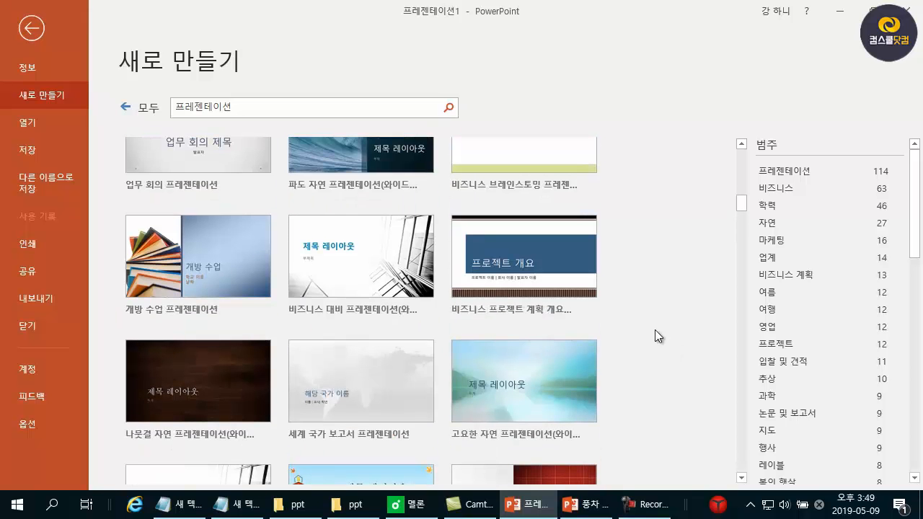
left_click(206, 398)
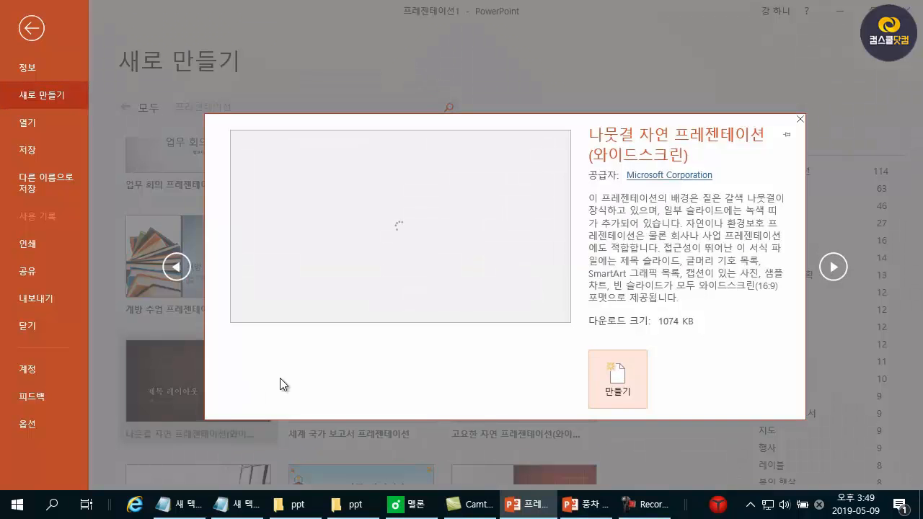
left_click(642, 377)
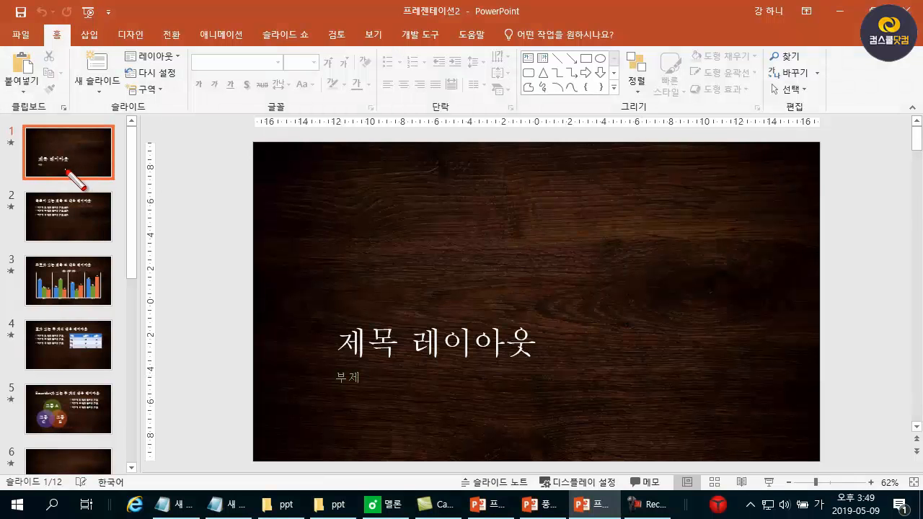
Step: Look through the sample layouts on slides 2 to 6 of the wood-grain presentation and return to the title slide
left_click(73, 216)
left_click(73, 281)
left_click(74, 348)
left_click(68, 410)
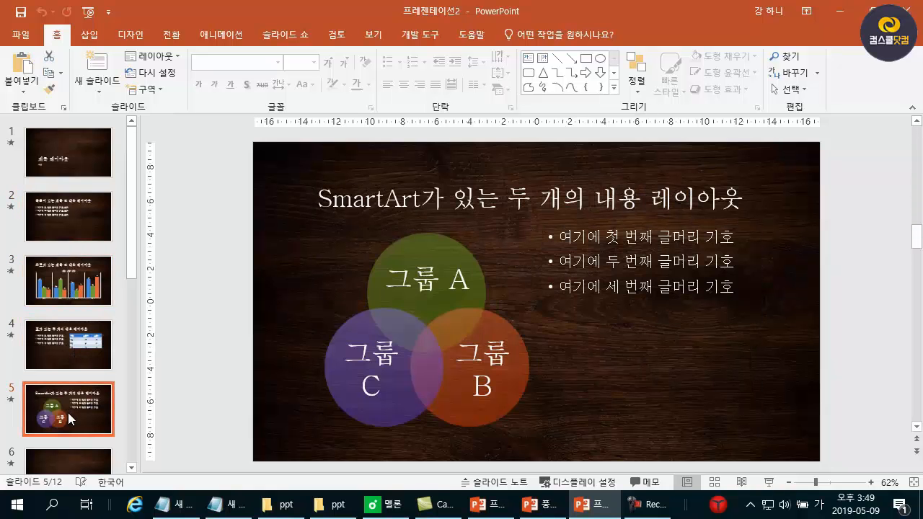
left_click(69, 430)
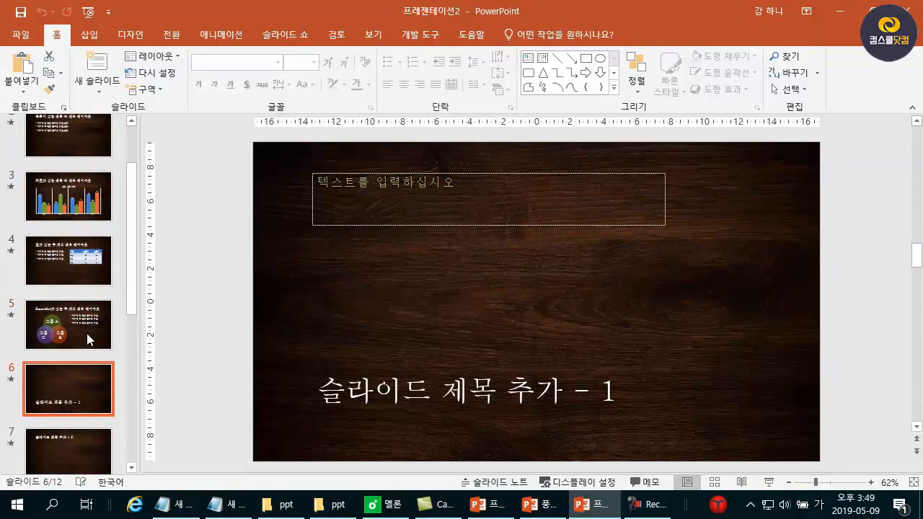
scroll(86, 310, "up", 2)
left_click(74, 134)
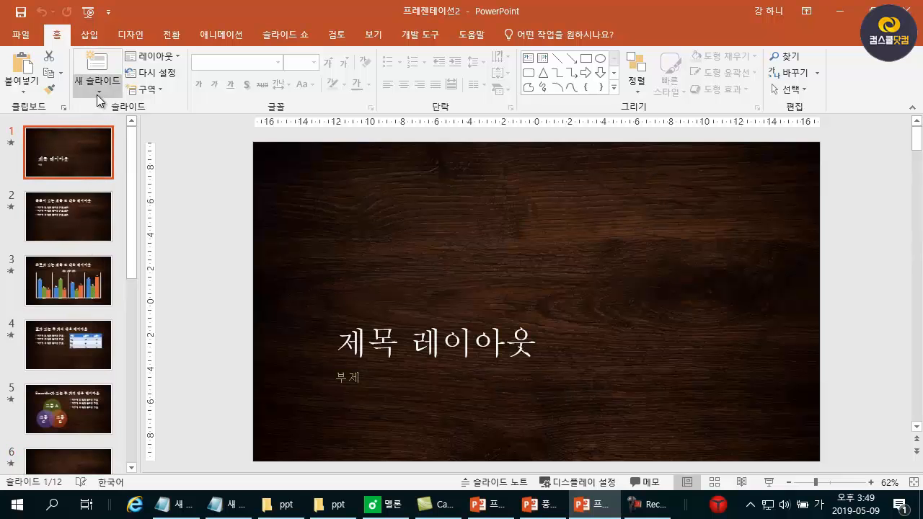
Step: Add a 제목 및 내용 slide after the title slide and draw a rounded rectangle about 7.2 by 5.4 cm on it
left_click(97, 95)
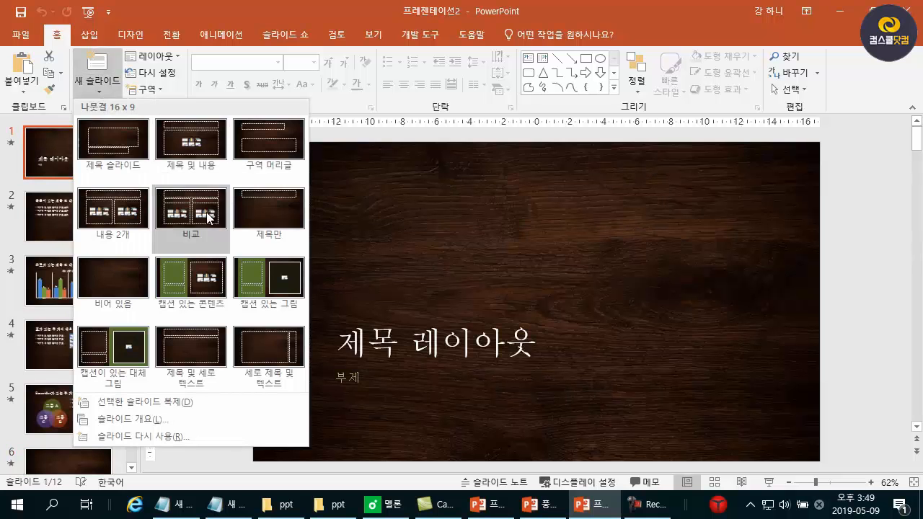
left_click(198, 148)
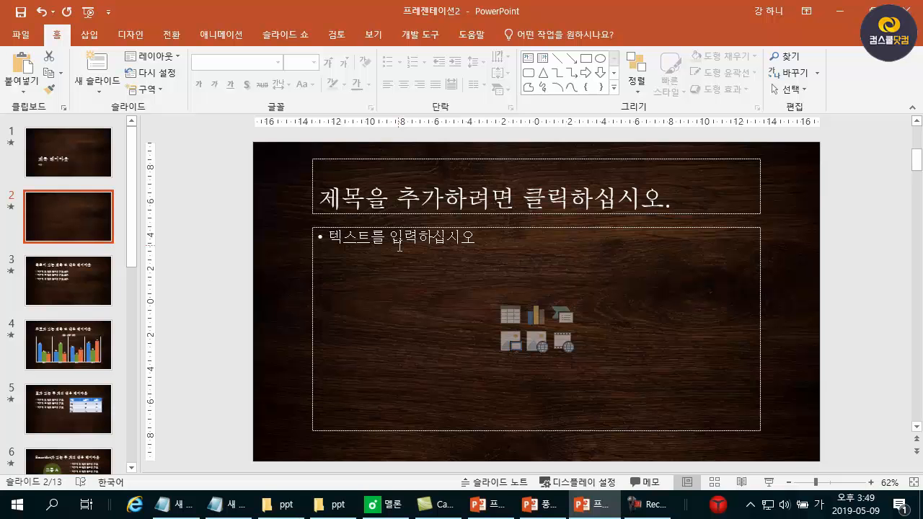
left_click(87, 34)
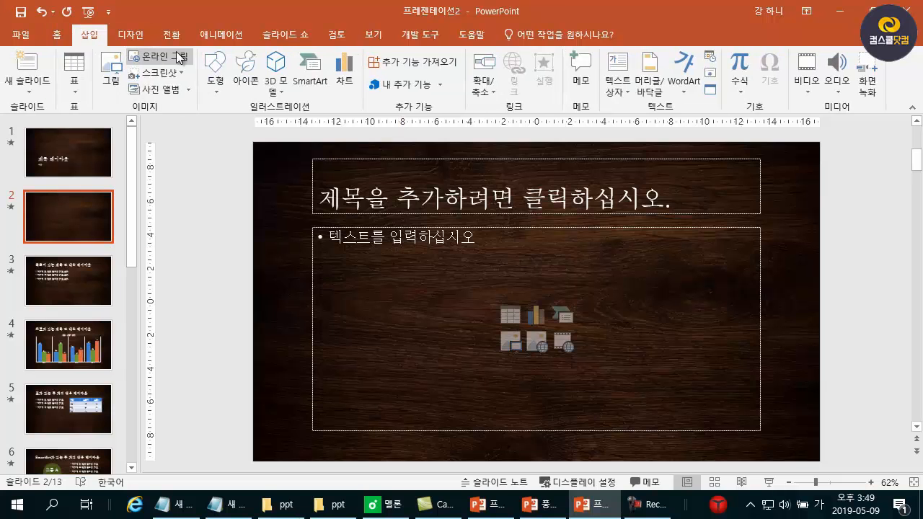
left_click(208, 73)
left_click(298, 126)
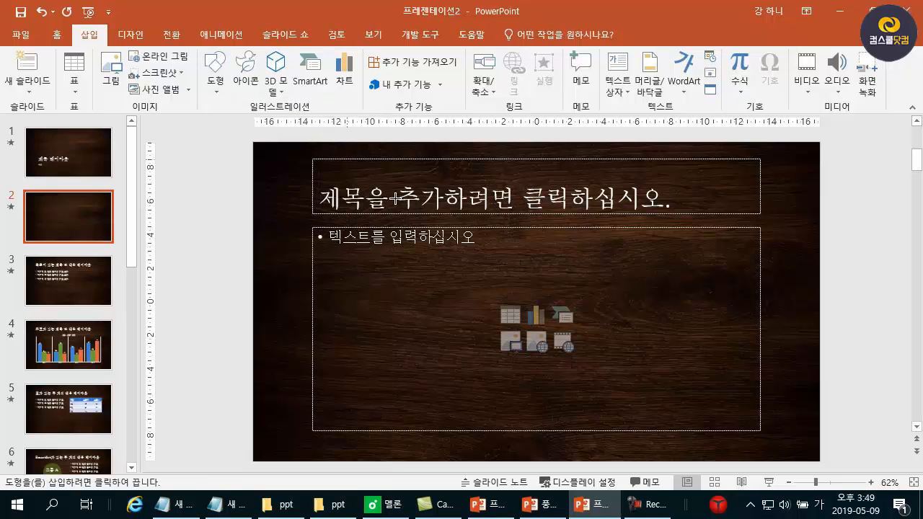
left_click_drag(365, 251, 487, 342)
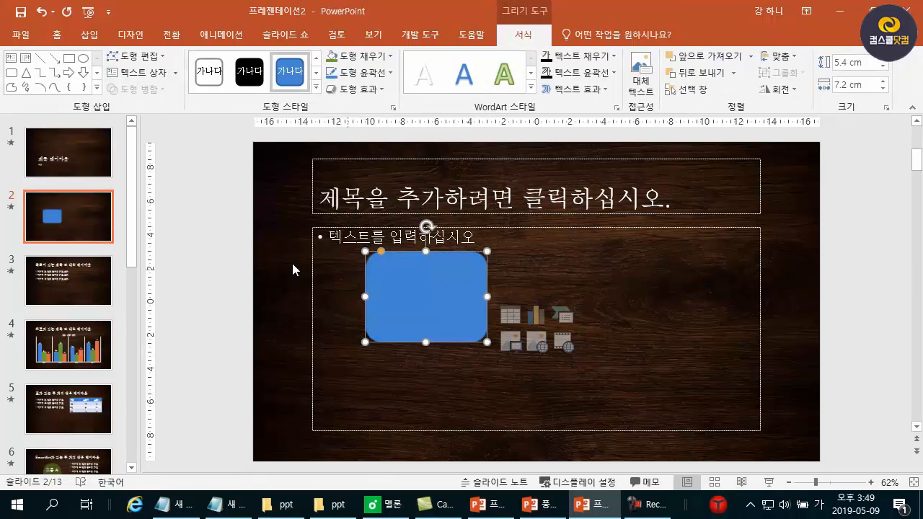
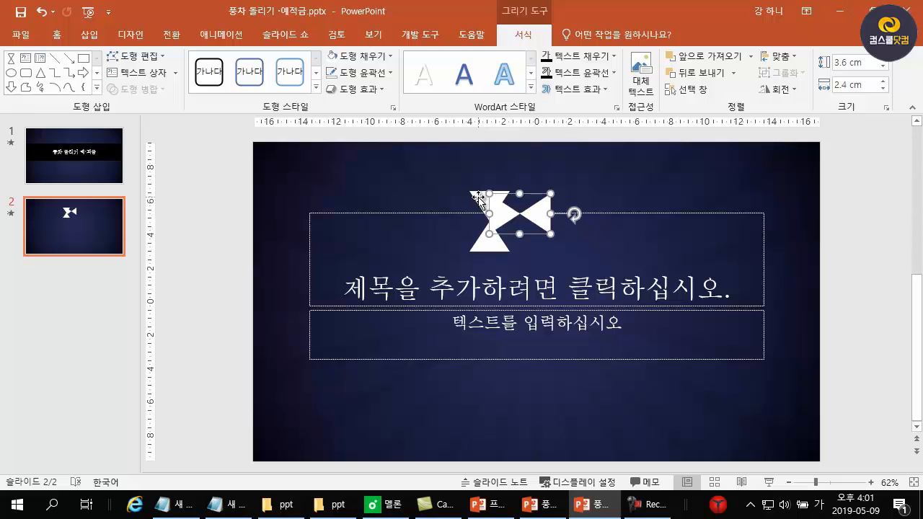
Step: Align the two white hourglass shapes to each other's horizontal center and vertical middle so they form a pinwheel
left_click(479, 199, "shift")
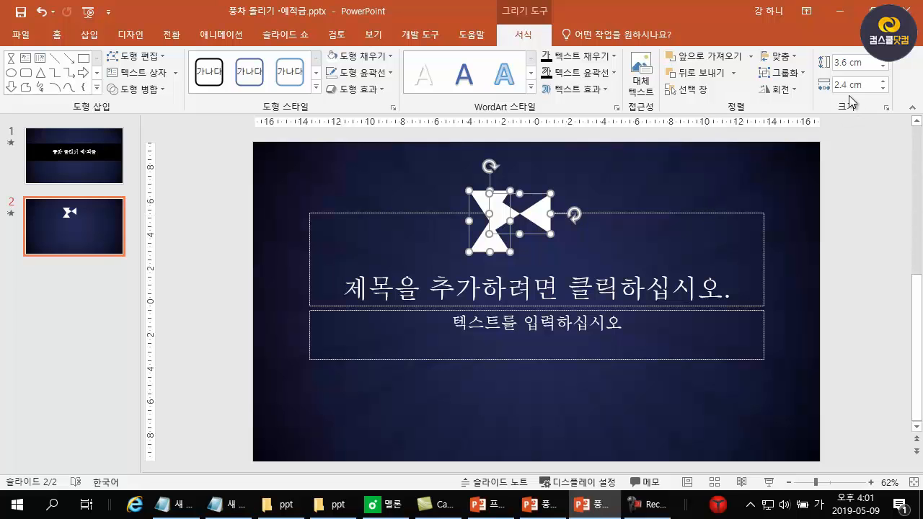
left_click(792, 57)
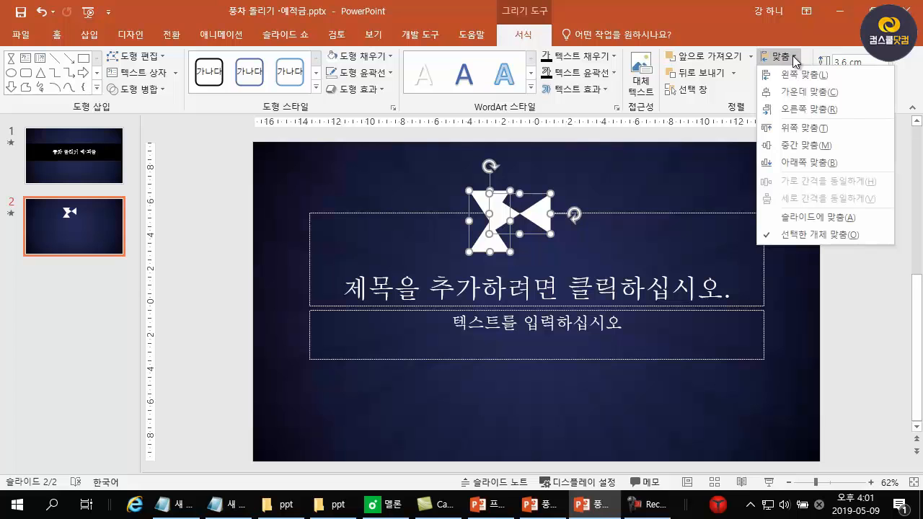
left_click(788, 92)
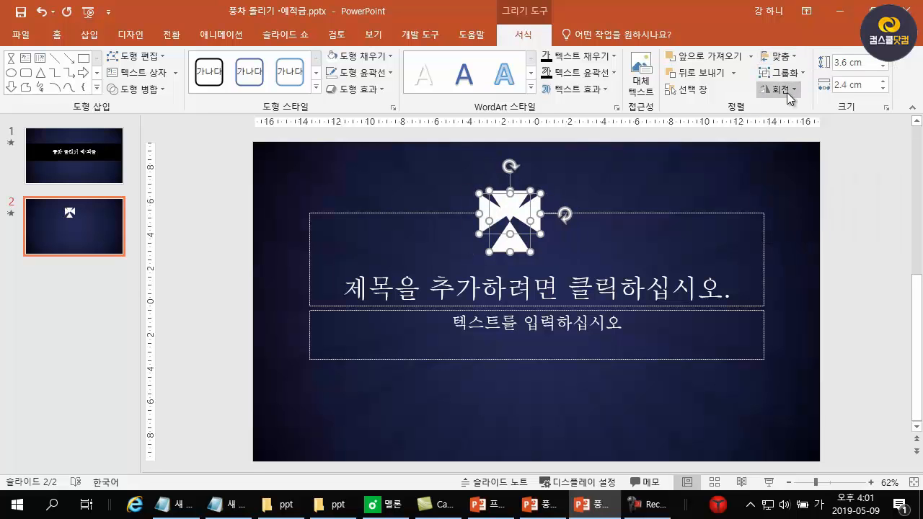
left_click(783, 56)
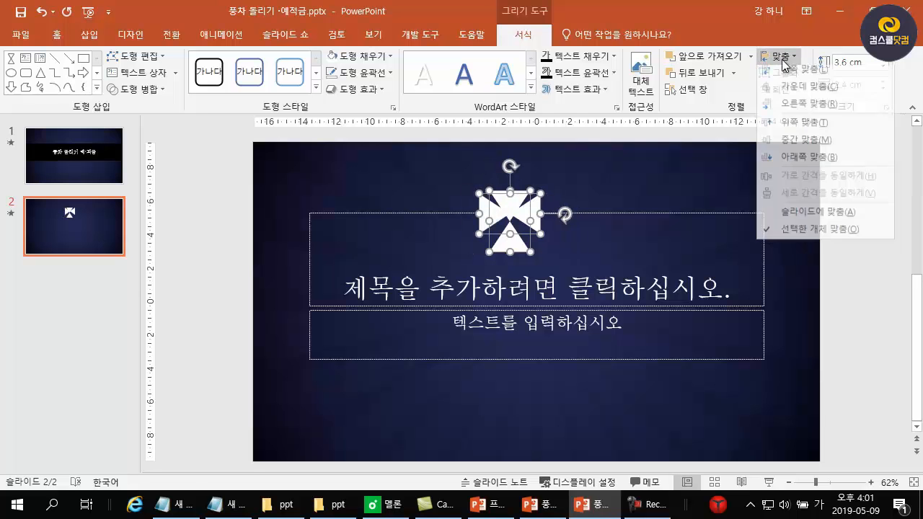
left_click(817, 151)
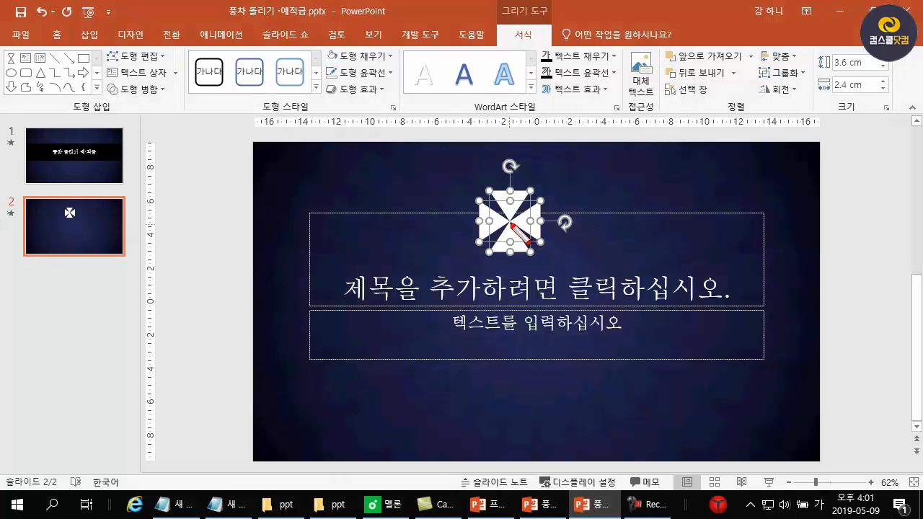
left_click_drag(510, 225, 512, 222)
key("Escape")
Step: Group the two pinwheel shapes and move the group slightly up and right, to about the slide's horizontal center above the title
left_click(798, 74)
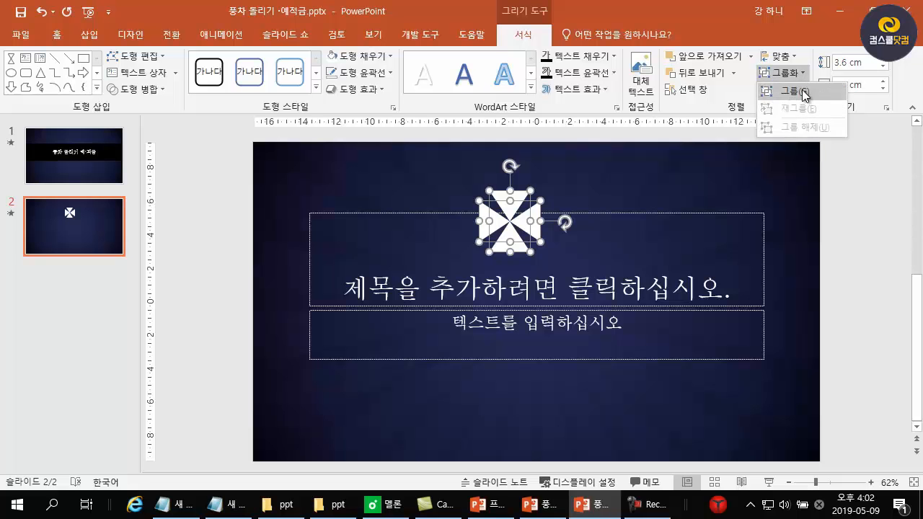
left_click(804, 92)
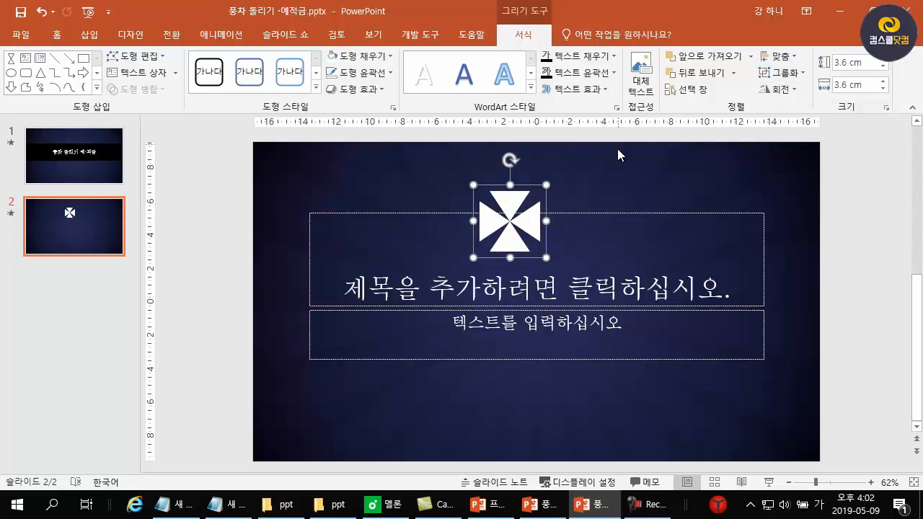
left_click_drag(535, 222, 556, 217)
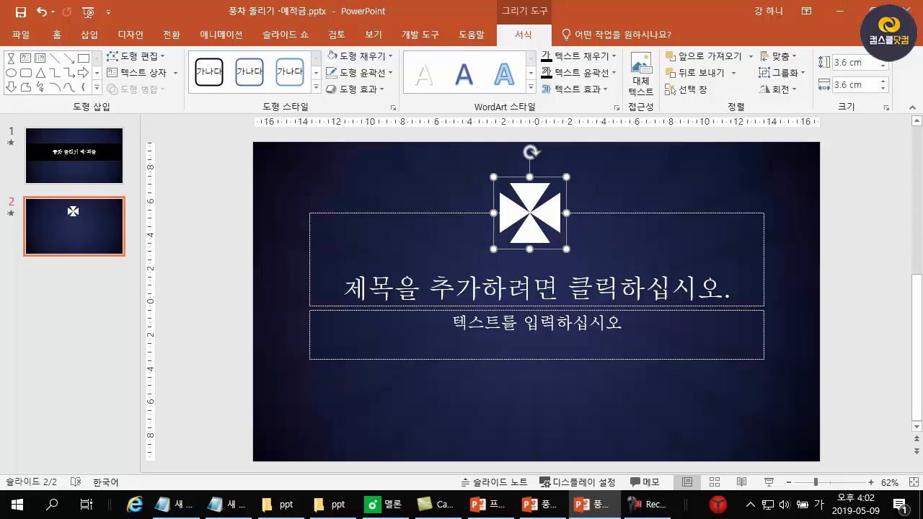
Step: Check the second slide of the finished example deck and enter 풍차 돌리기란? as the new slide's title
key("alt+Tab")
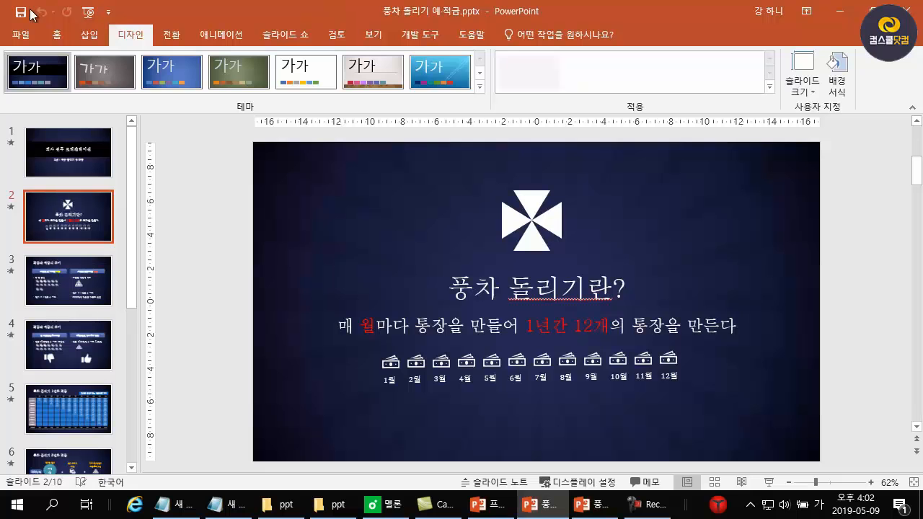
left_click_drag(172, 17, 922, 137)
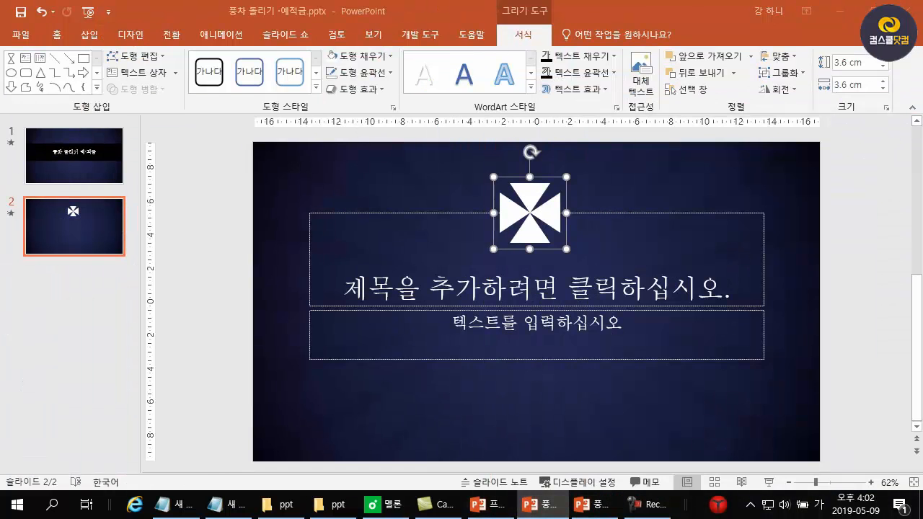
left_click(436, 287)
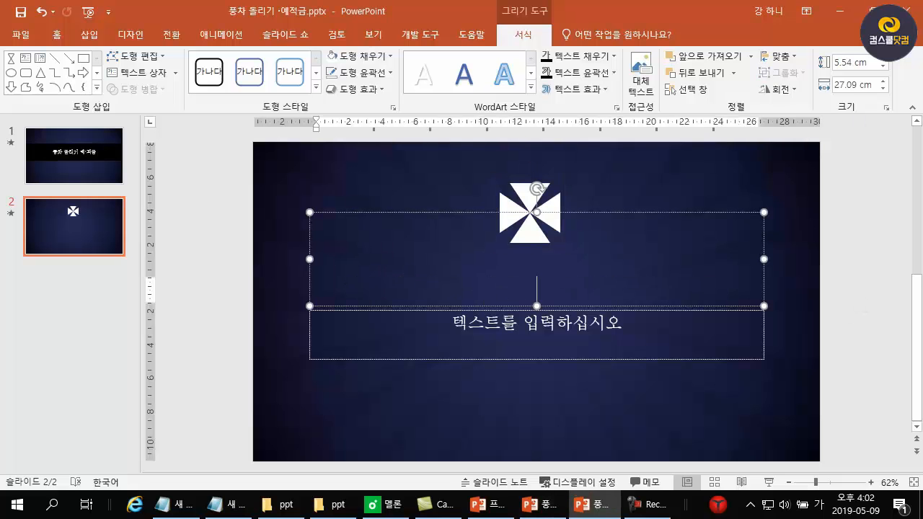
key("F10")
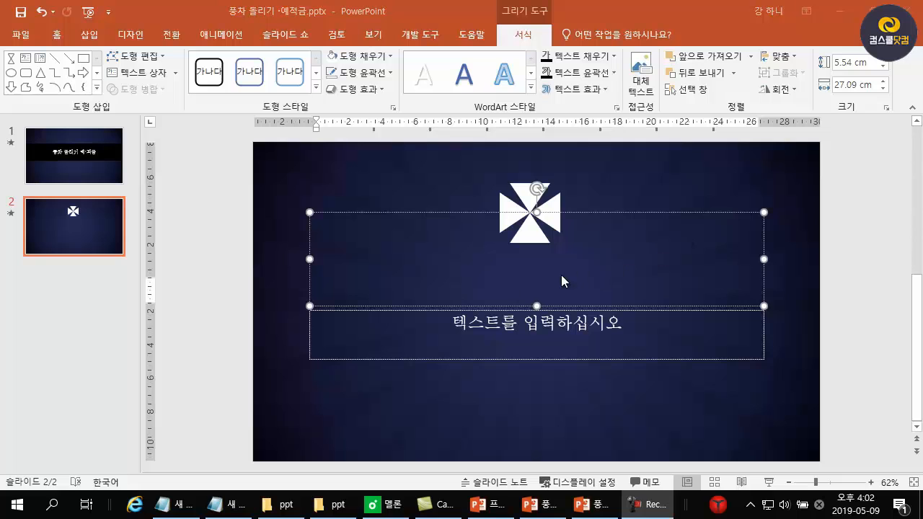
left_click(557, 284)
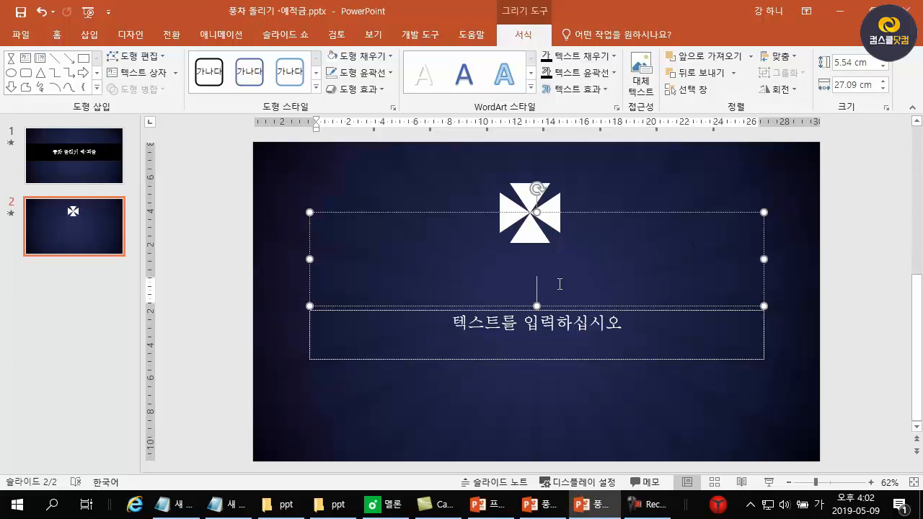
type("ㅍㅜㅇㅊㅏ ㄷㅗㄹㄹ")
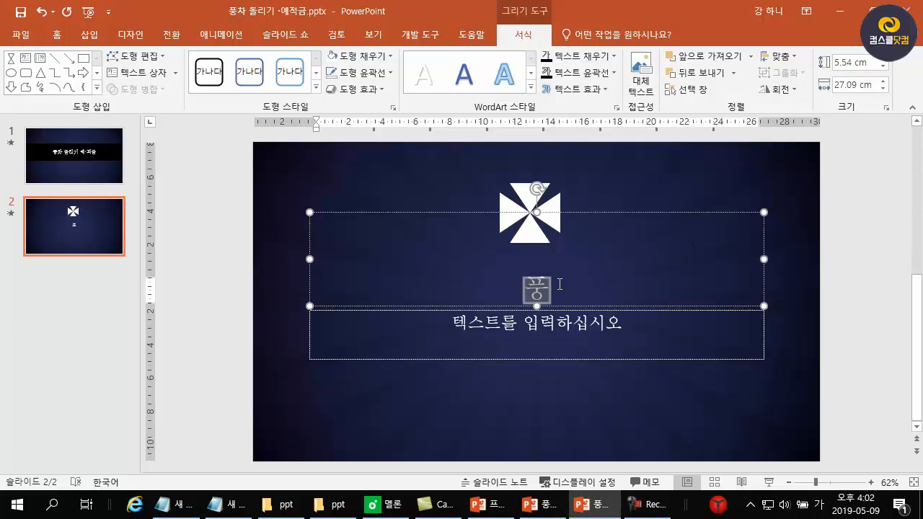
type("ㅣㄱㅣㄹㅏㄴ?")
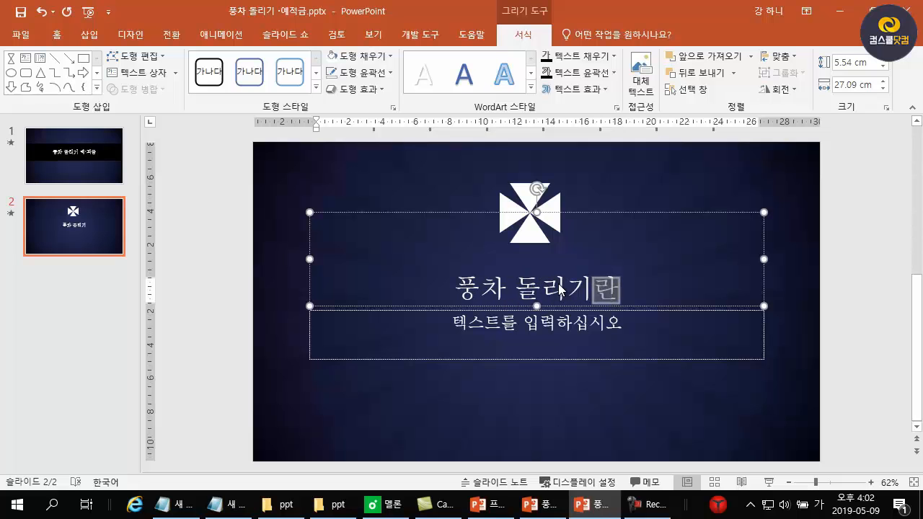
key("BackSpace")
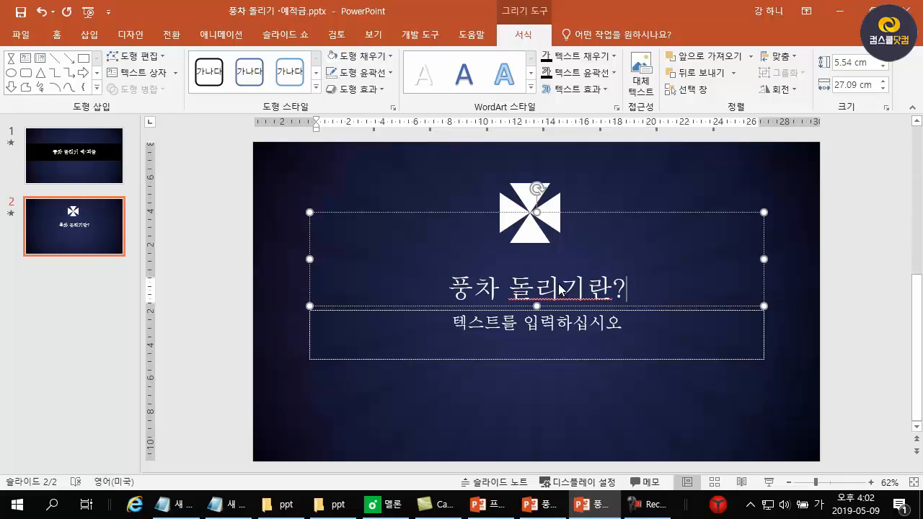
Step: Enter the text 매 월마다 통장을 만드러 1년간 12개의 통장을 만든다. in the text placeholder below the title
left_click(561, 326)
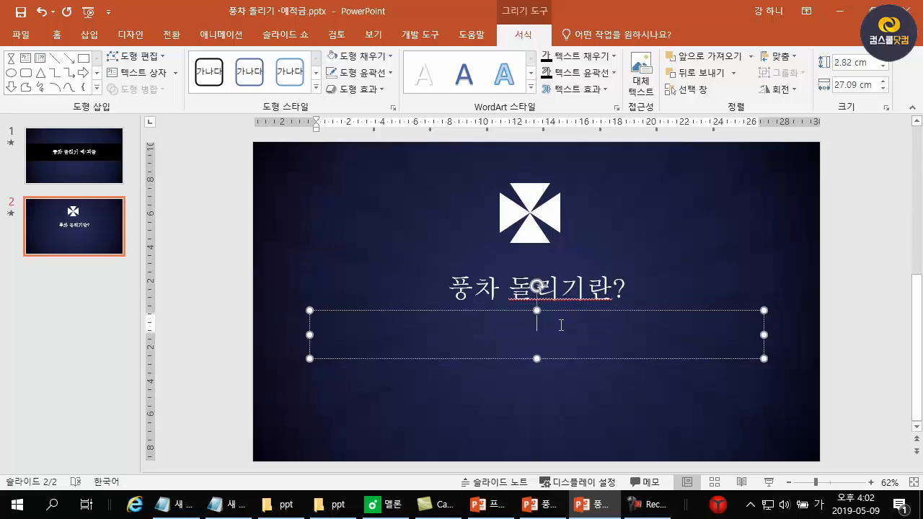
type("ㅁㅐㅇㅝㄹ마다 통장")
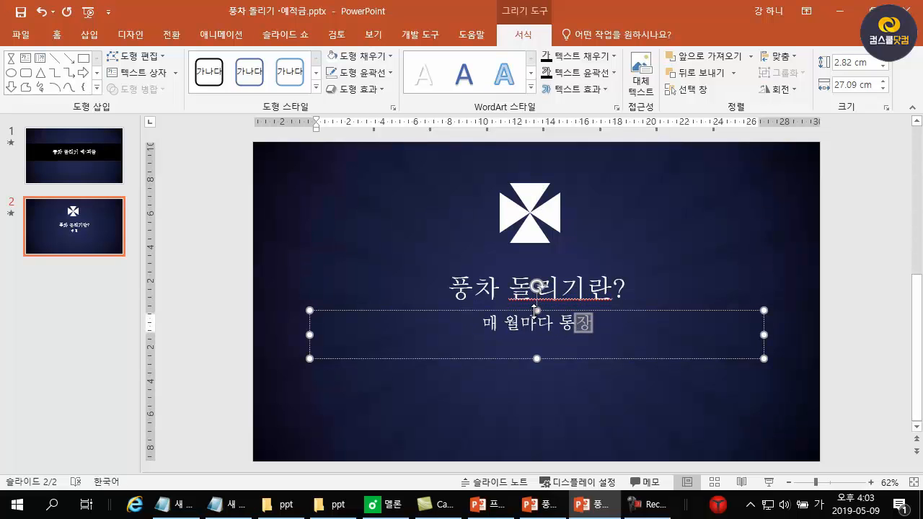
type("을 ㅁㅏㄴㄷㅡㄹㅓ 1")
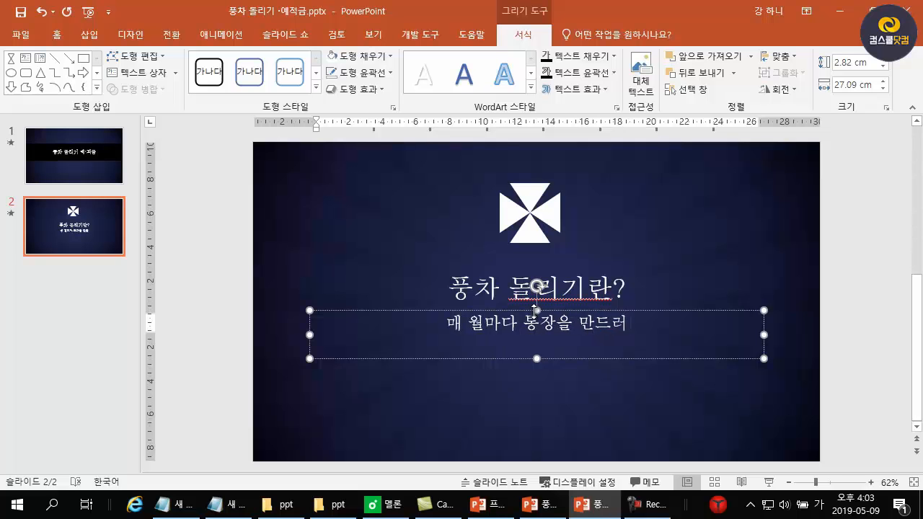
type("ㄴㅕㄴㄱㅏㄴ 12ㄱㅐ")
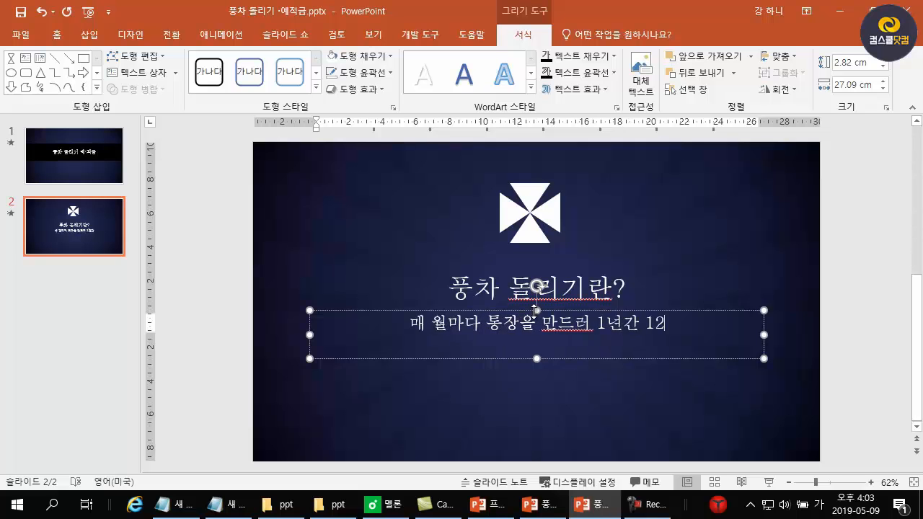
type("ㅇㅢ ㅌㅗㅇㅈㅏㅇㅇㅡㄹ ㅁㅏ")
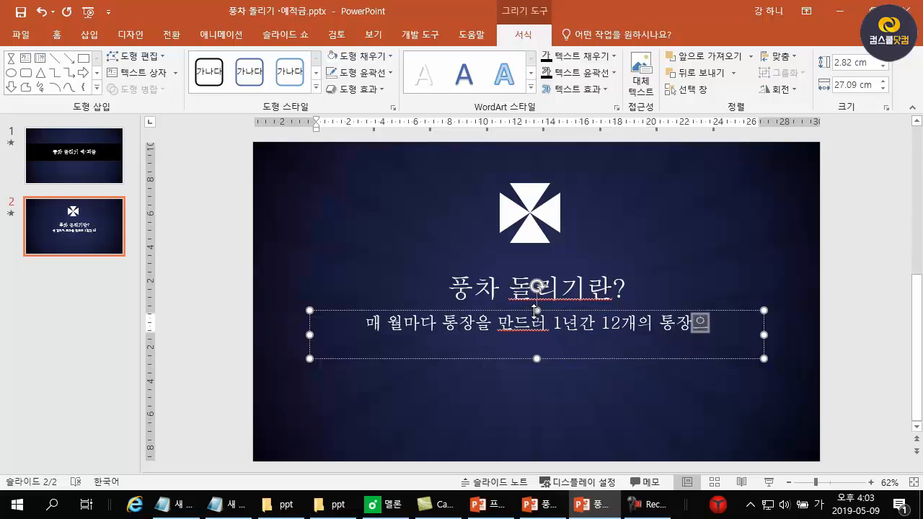
type("ㄴㄷㅡㄴㄷㅏ.")
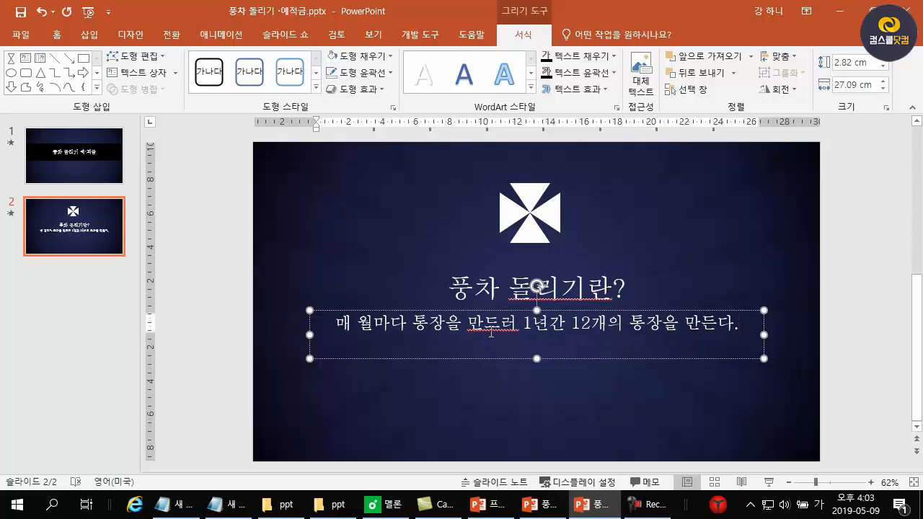
Step: Correct the misspelled word after 통장을 in the sentence below the title to 만들러
left_click(501, 325)
key("BackSpace")
type("ㄷㅡㄹ")
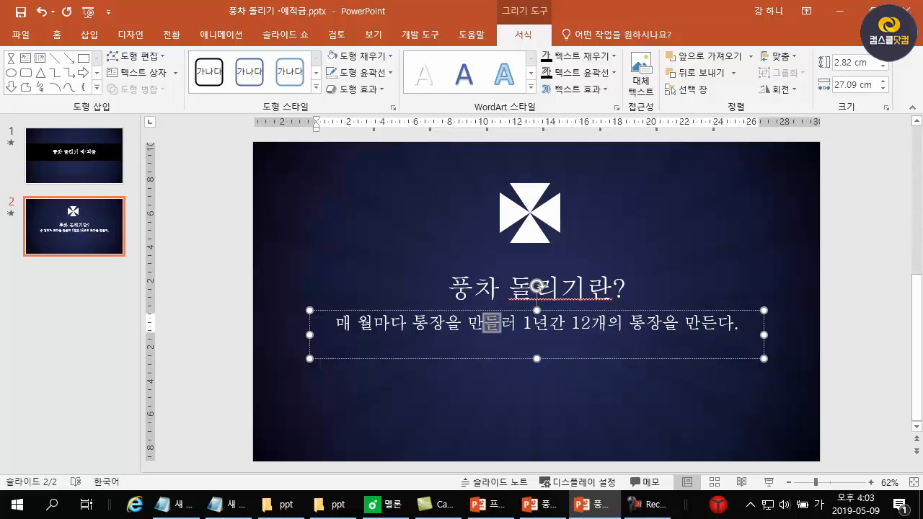
Step: Color 월 and 1년간 12개 in the sentence below the title standard red
left_click(361, 326)
key("Hangul_Hanja")
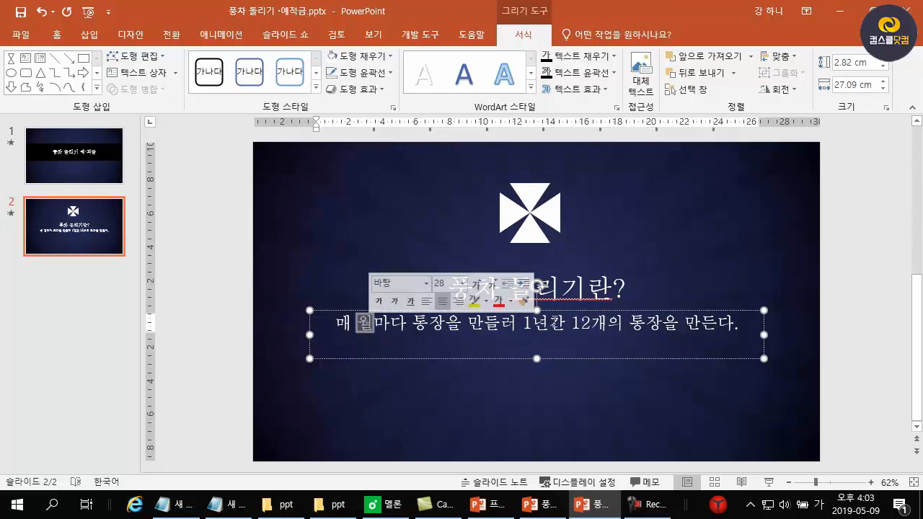
left_click_drag(525, 323, 607, 323)
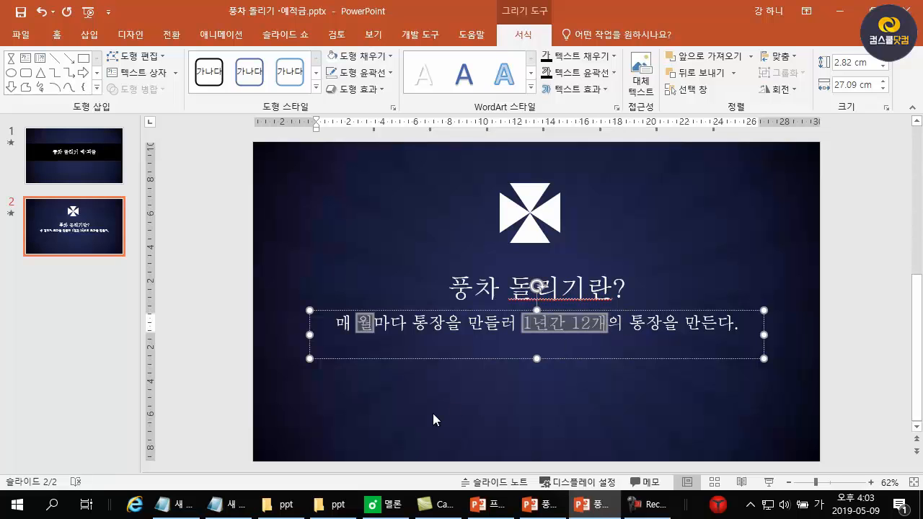
mouse_move(393, 338)
left_mouse_down()
mouse_move(363, 339)
mouse_move(378, 324)
left_mouse_up()
left_click_drag(590, 326, 557, 309)
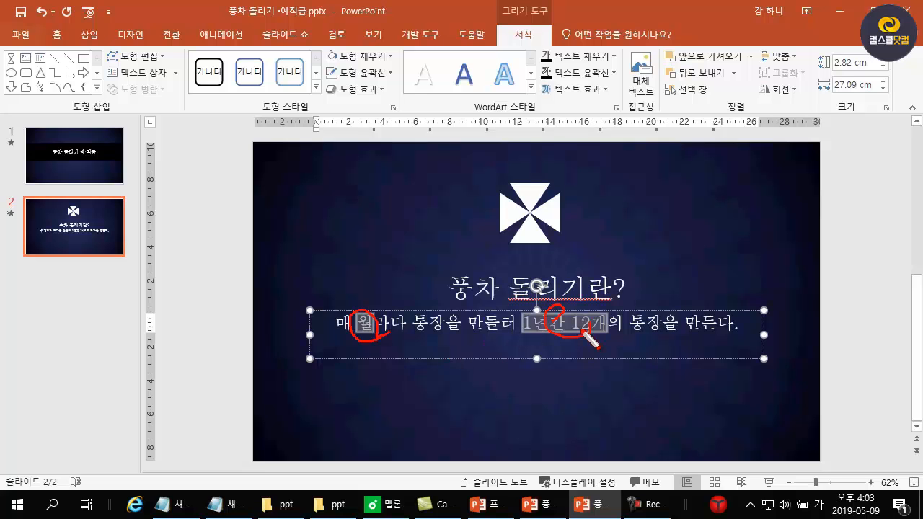
key("Escape")
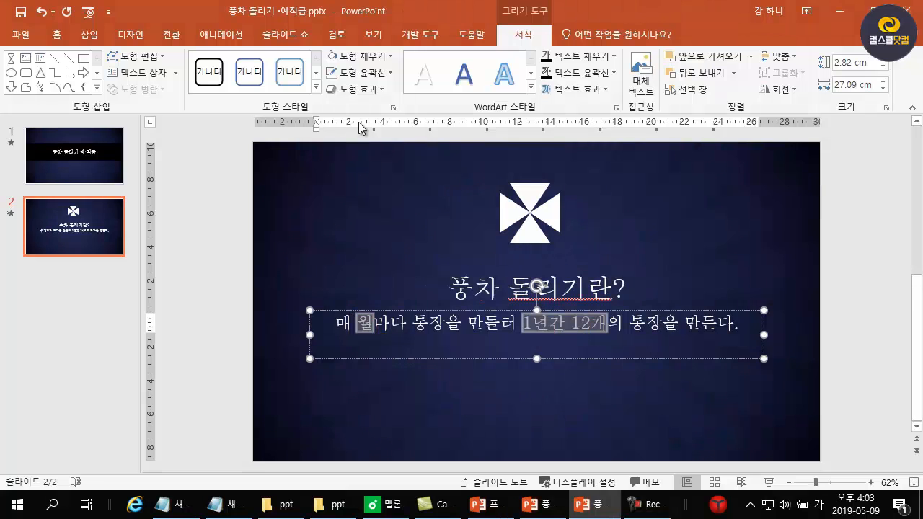
left_click(62, 34)
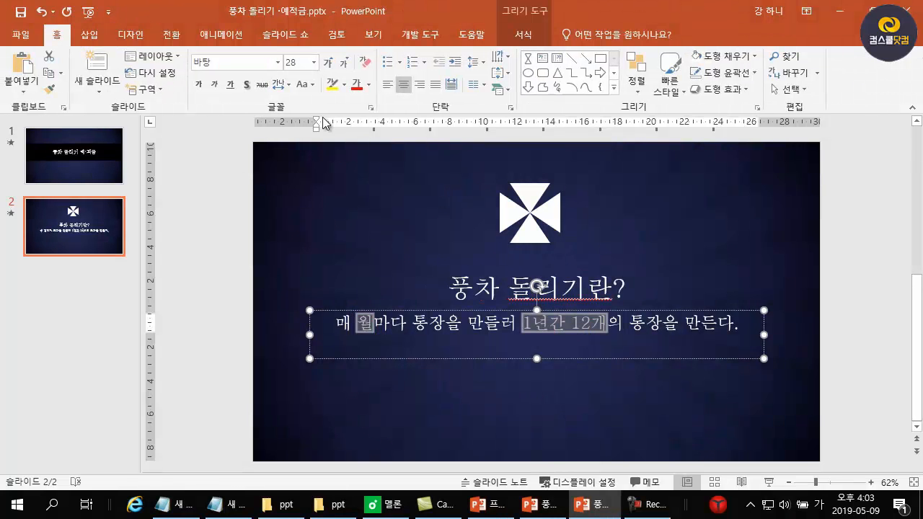
key("ctrl+shift+d")
mouse_move(374, 114)
left_mouse_down()
mouse_move(181, 111)
mouse_move(177, 63)
mouse_move(391, 78)
mouse_move(317, 165)
left_mouse_up()
key("Escape")
left_click(369, 84)
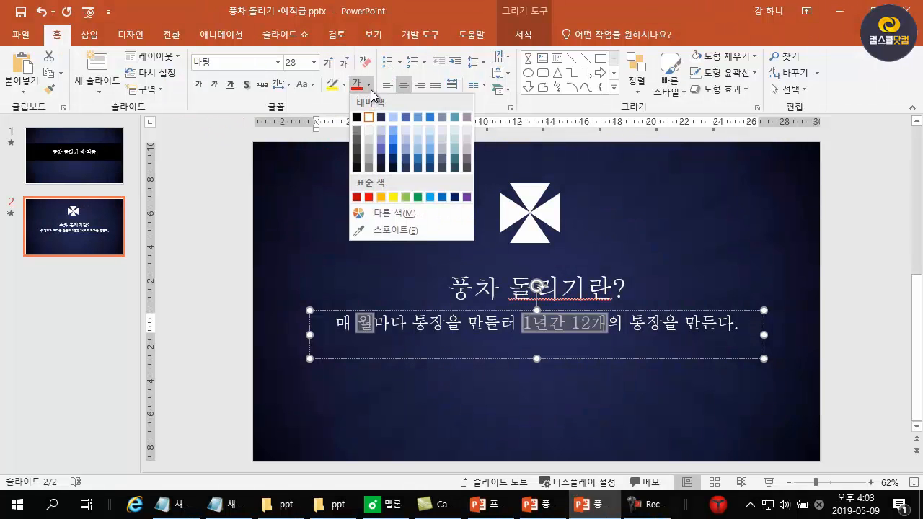
left_click(370, 197)
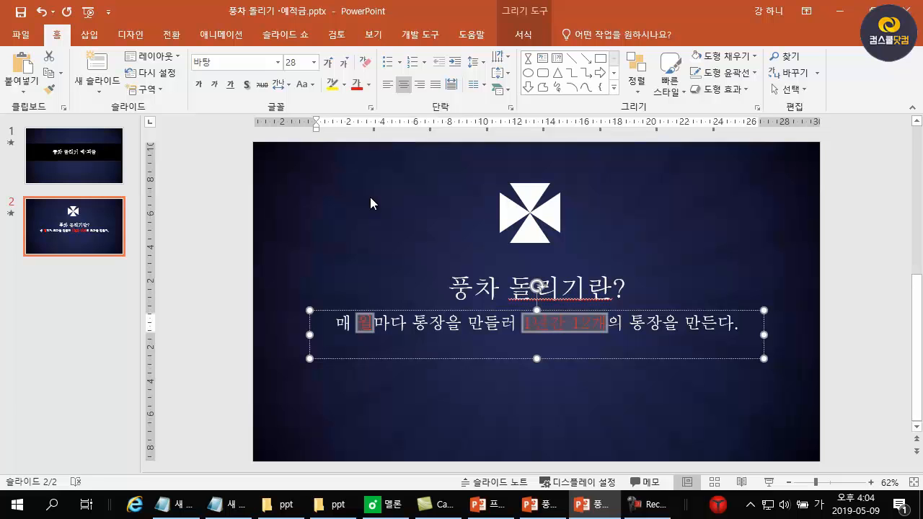
Step: Try the bright blue theme with white diagonal lines on the presentation, and undo it
left_click(140, 34)
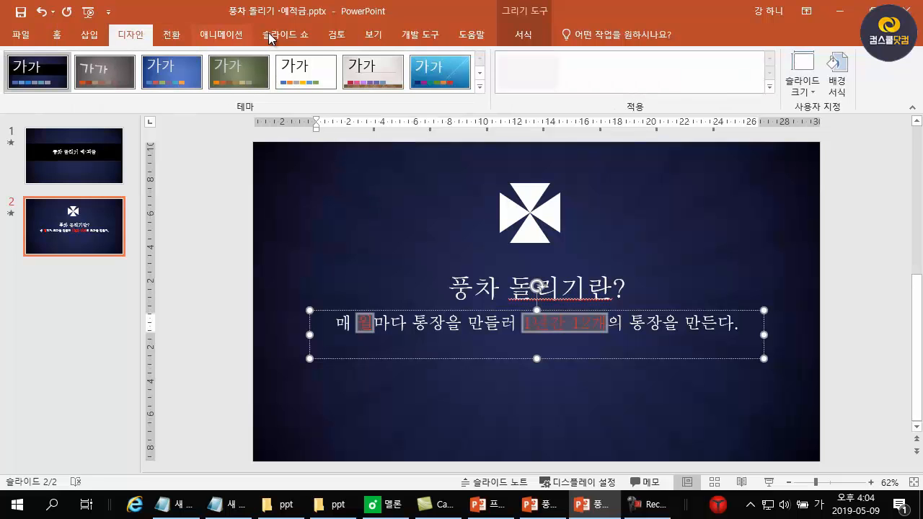
left_click(447, 75)
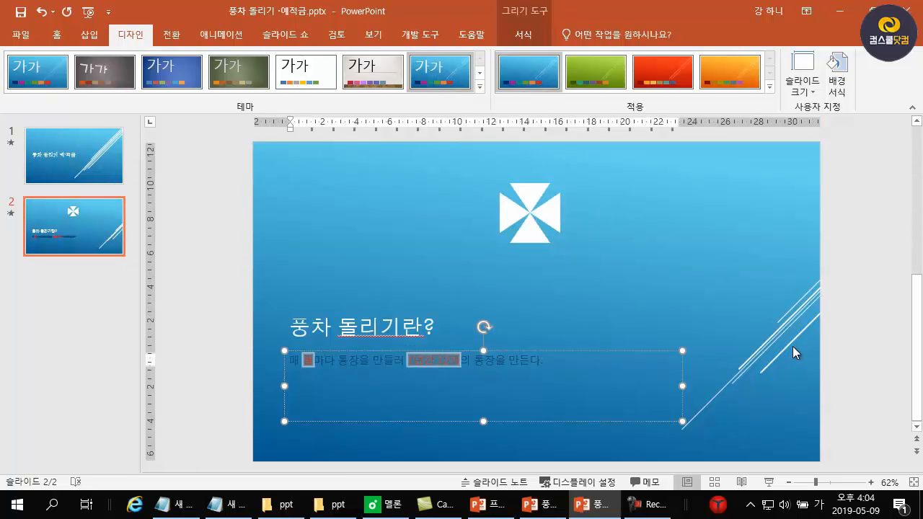
left_click(568, 406)
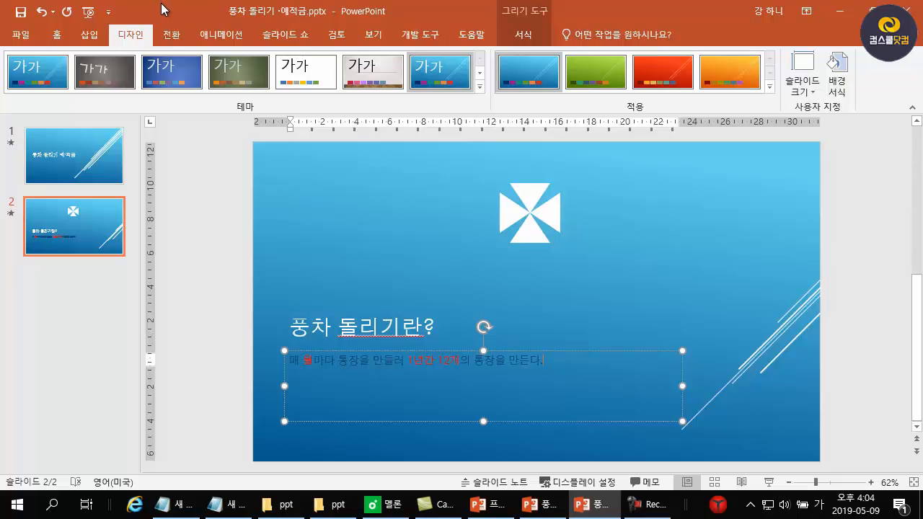
left_click(42, 14)
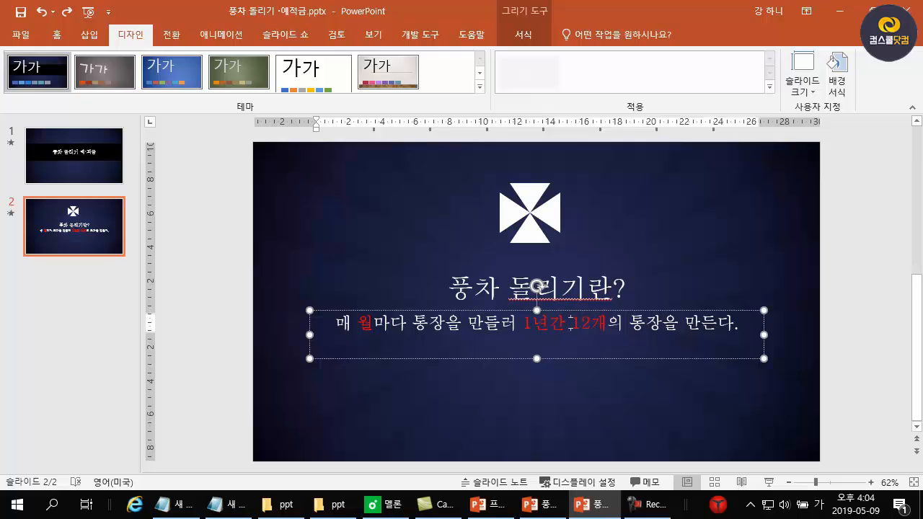
Step: View the additional font colors available for the sentence text, close the color dialog and deselect the text
left_click(59, 35)
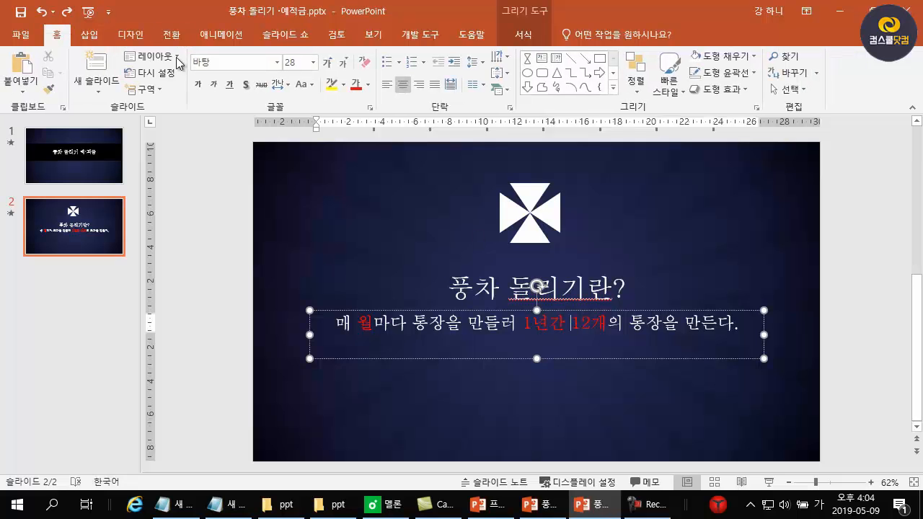
left_click(369, 85)
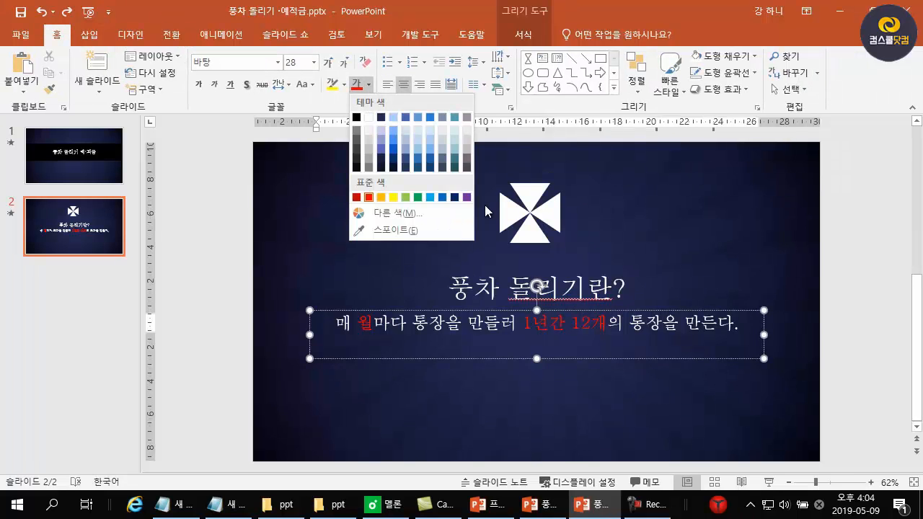
left_click(439, 220)
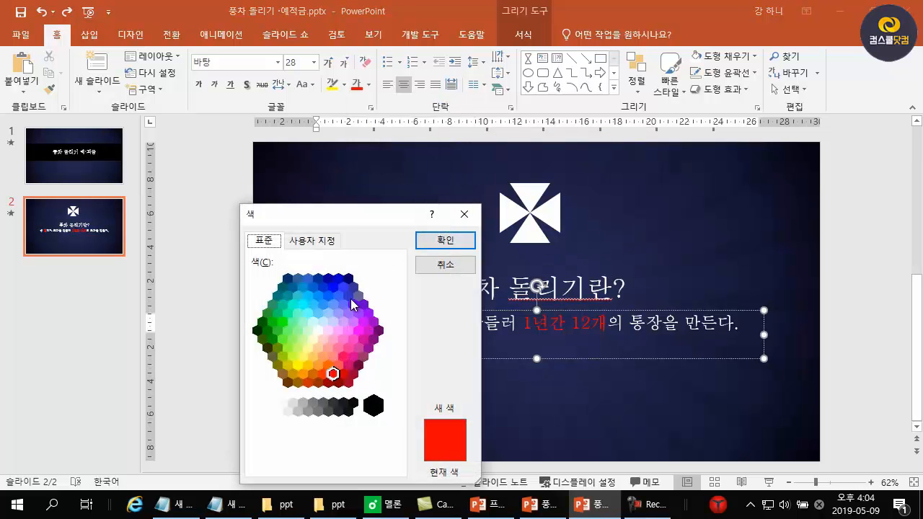
left_click(469, 216)
left_click(693, 409)
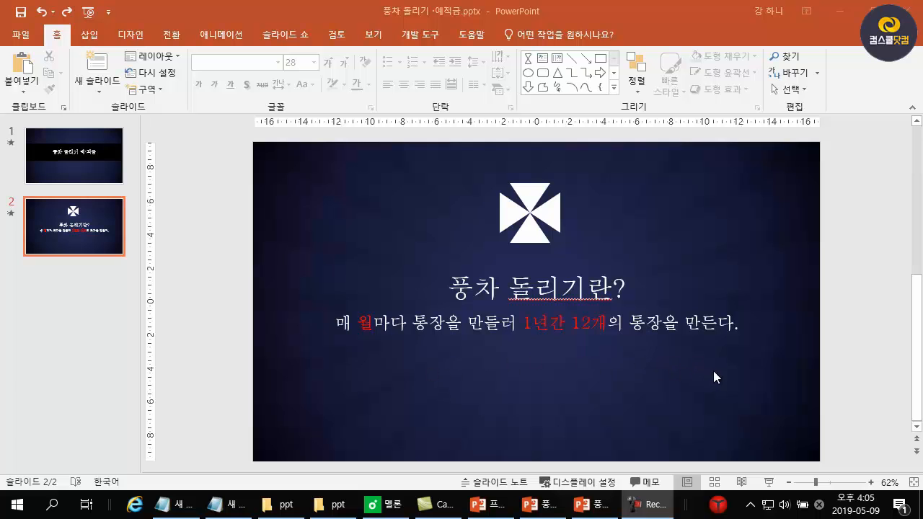
Step: Insert the banknotes icon from the 상거래 category of the icon library on the second slide
left_click(91, 37)
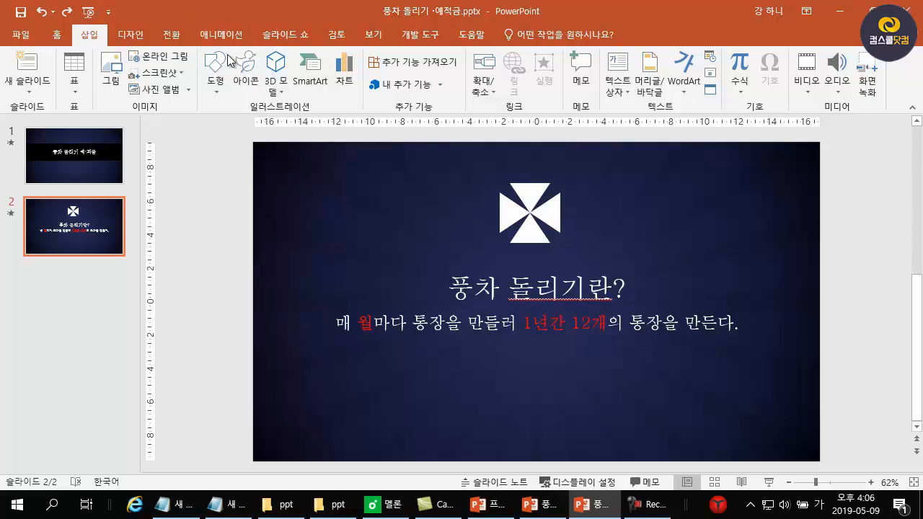
left_click(254, 83)
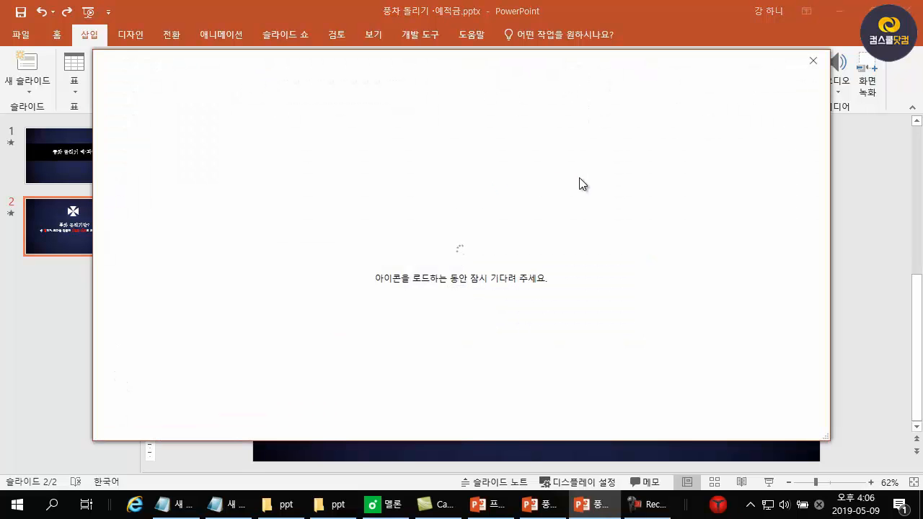
scroll(580, 183, "down", 5)
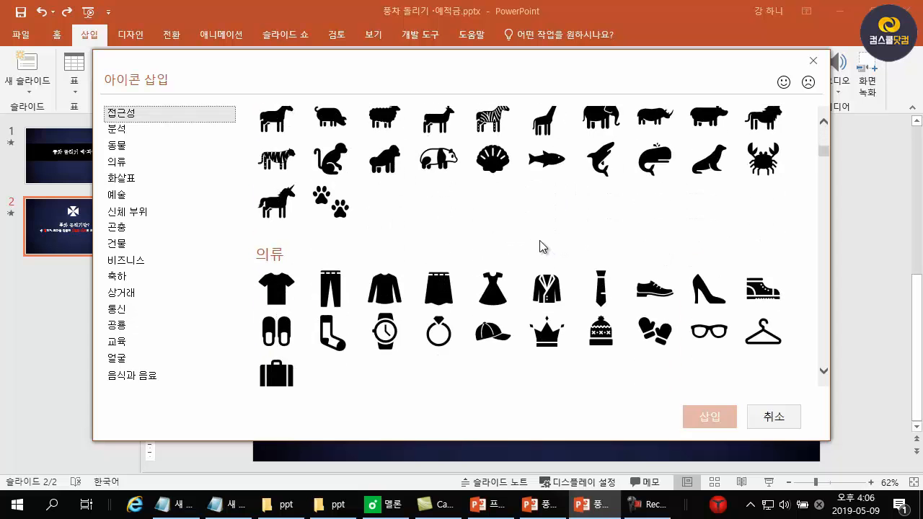
left_click(119, 145)
left_click(124, 165)
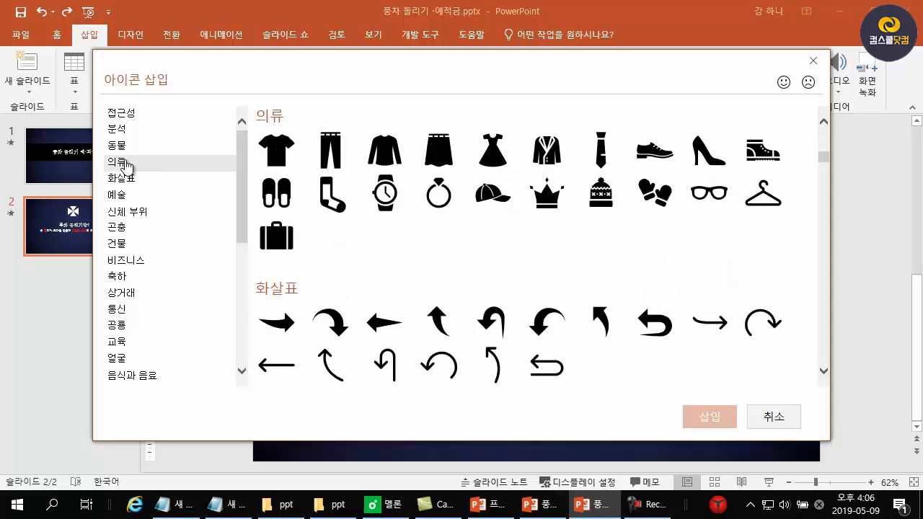
left_click(127, 179)
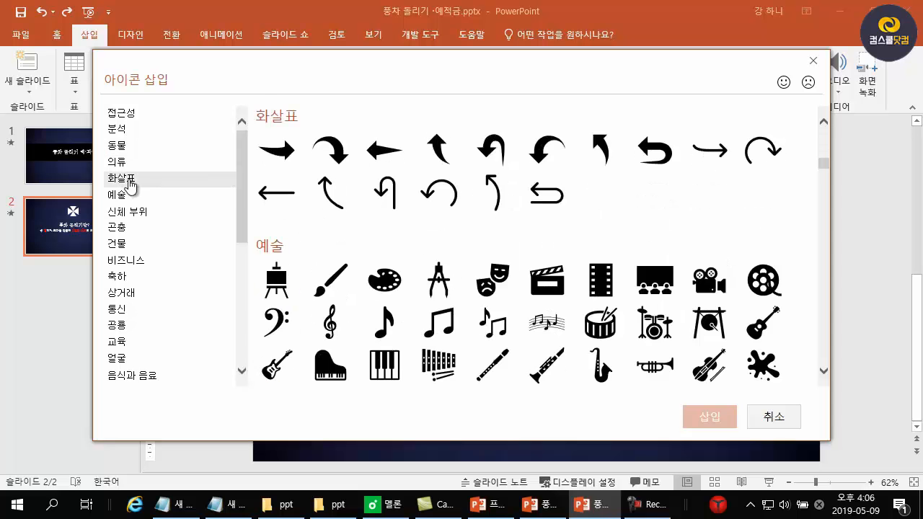
left_click(130, 197)
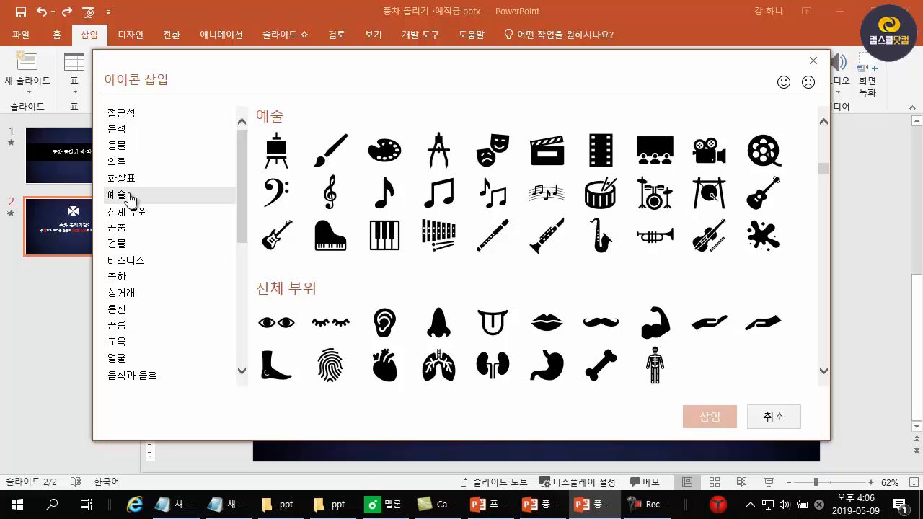
scroll(131, 199, "down", 6)
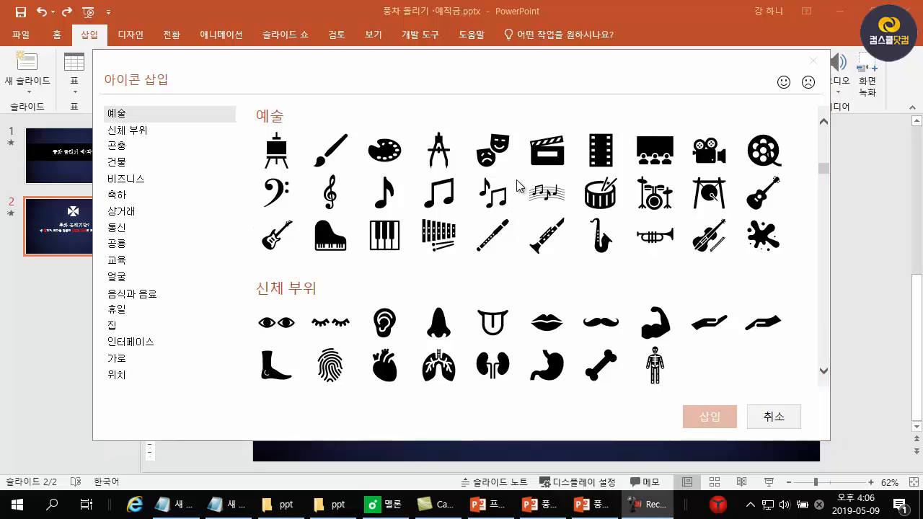
left_click(146, 212)
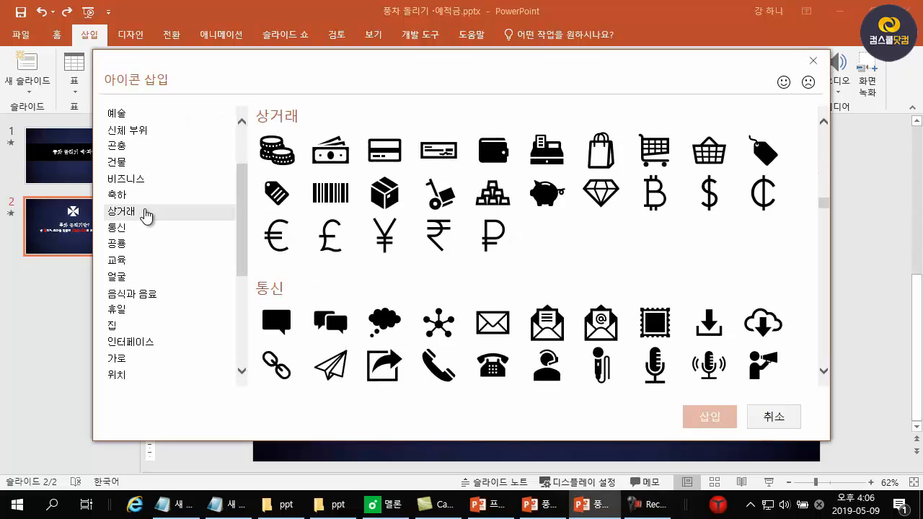
left_click(333, 163)
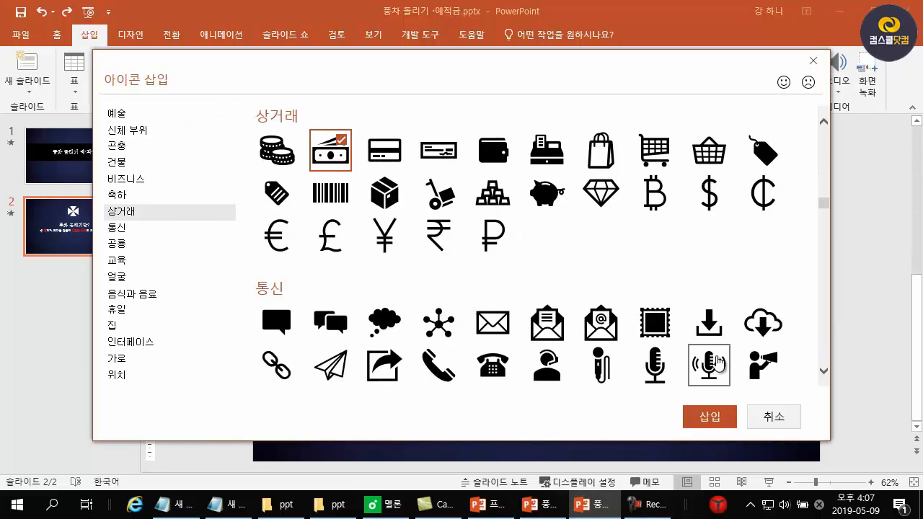
left_click(714, 418)
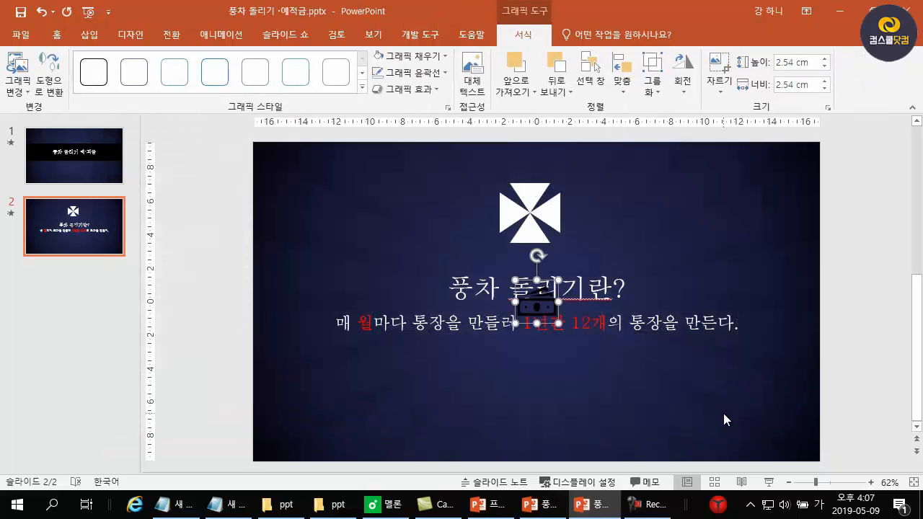
Step: Move the banknotes icon below the sentence, left of the slide's center, and fill it white
left_click_drag(535, 326, 424, 403)
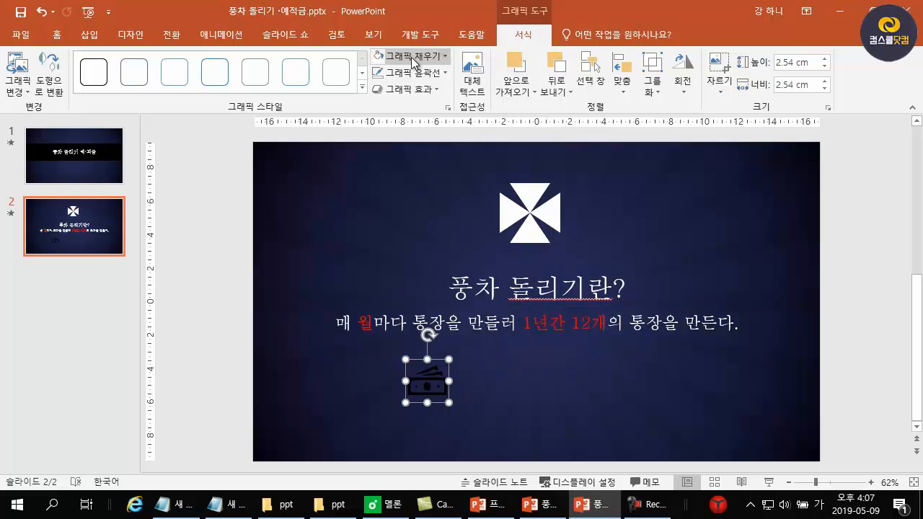
left_click(379, 58)
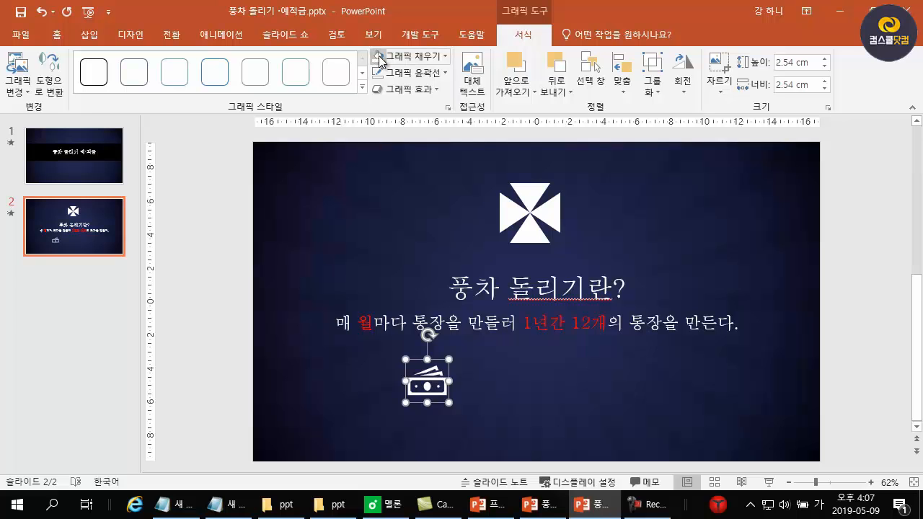
left_click(515, 350)
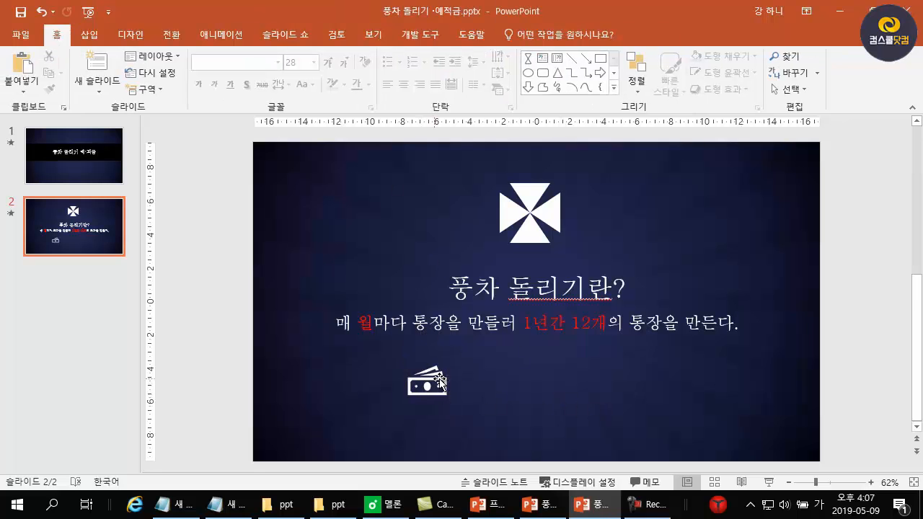
Step: Ungroup the banknotes icon and convert it to a Microsoft Office drawing object
mouse_move(447, 376)
left_mouse_down()
mouse_move(432, 363)
mouse_move(459, 381)
left_mouse_up()
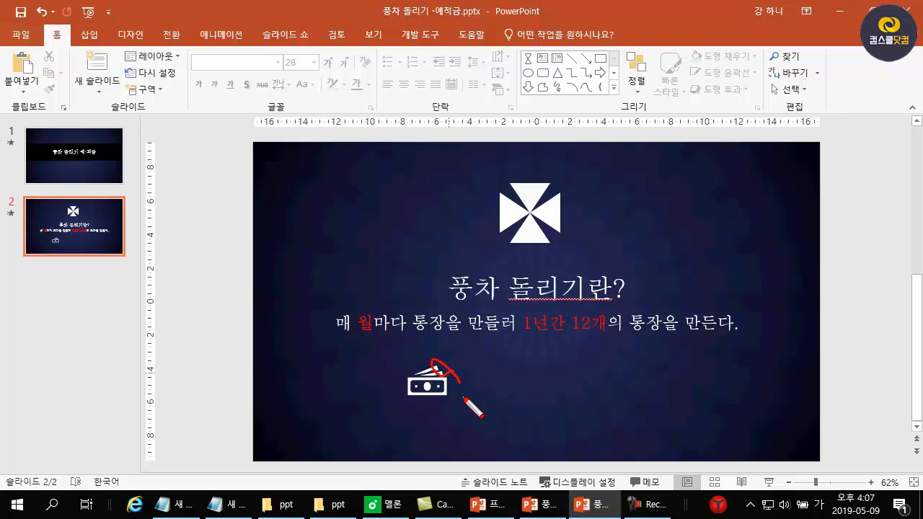
key("Escape")
left_click(431, 383)
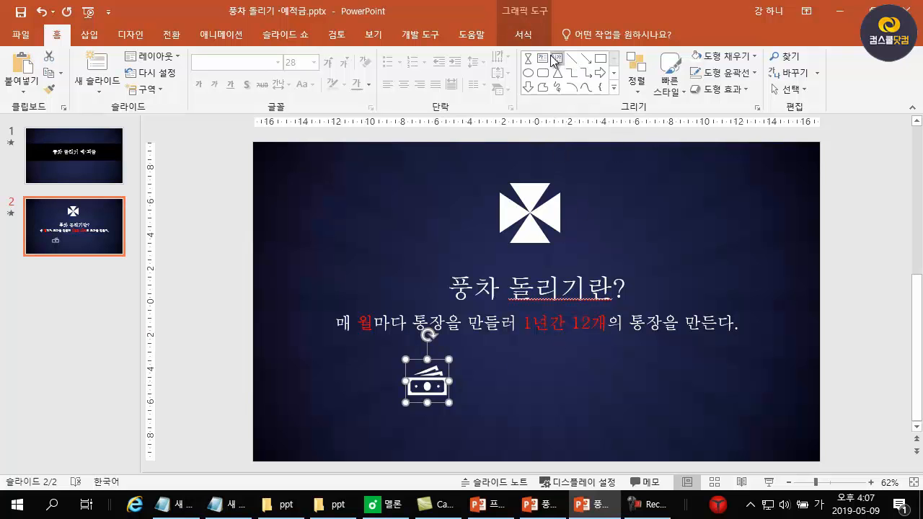
left_click(532, 42)
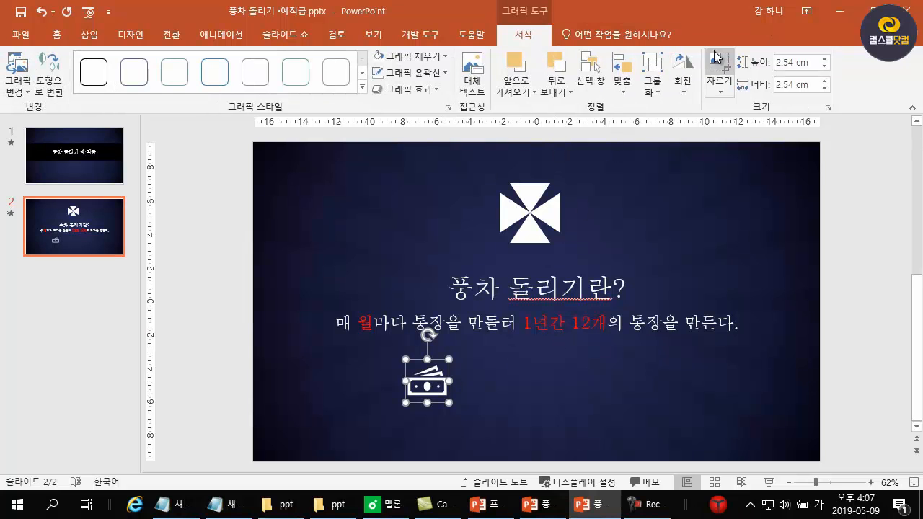
left_click(655, 88)
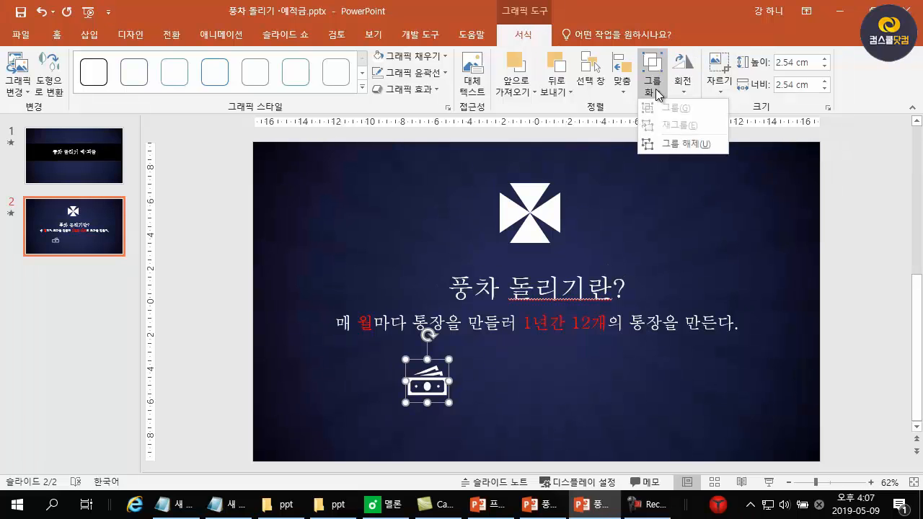
left_click(681, 146)
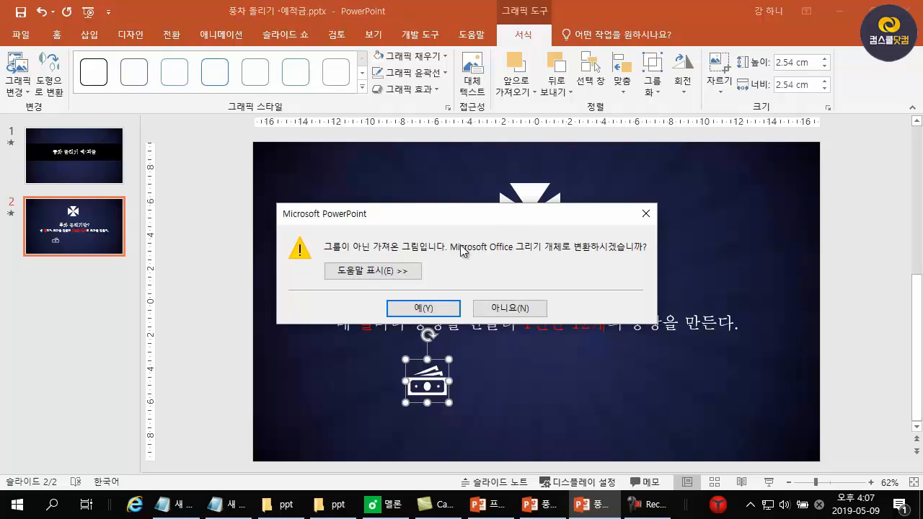
left_click(440, 306)
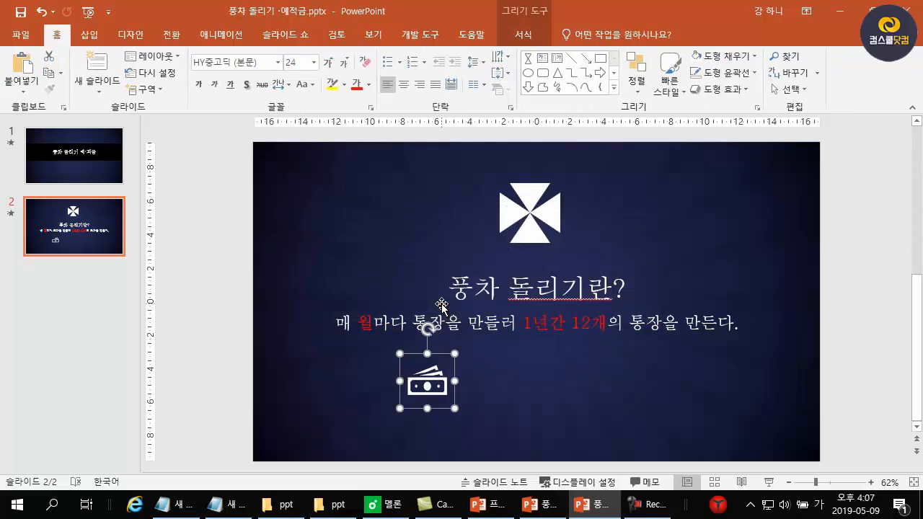
Step: Delete the two fanned banknote pieces above the main bill in the converted banknotes icon
left_click(526, 416)
left_click(431, 371)
left_click(430, 371)
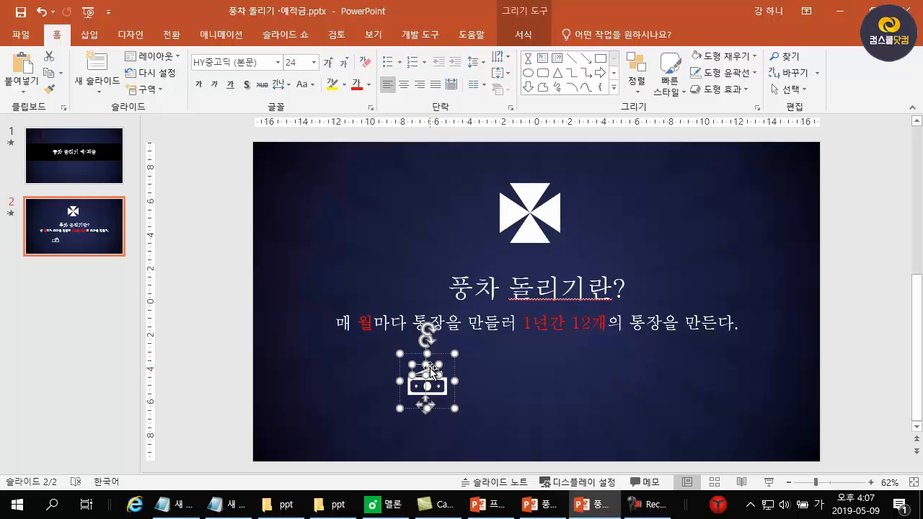
key("Delete")
left_click(439, 372)
left_click(440, 372)
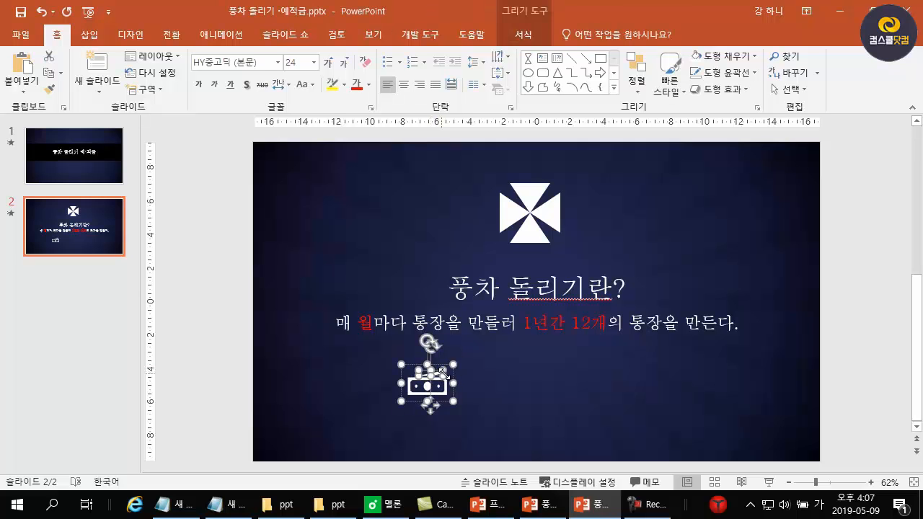
left_click(549, 395)
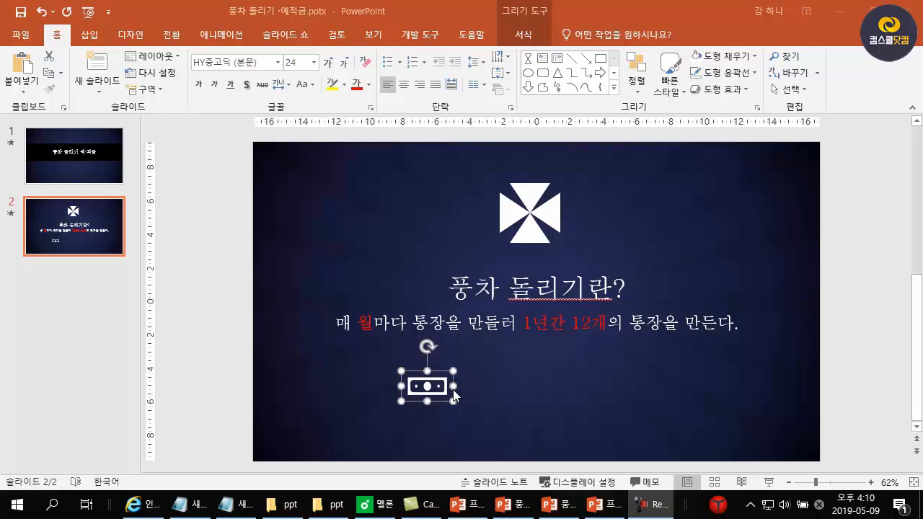
Step: Undo the banknotes icon's piece deletions and conversion, and move the whole icon up and left under the start of the sentence
left_click(435, 397)
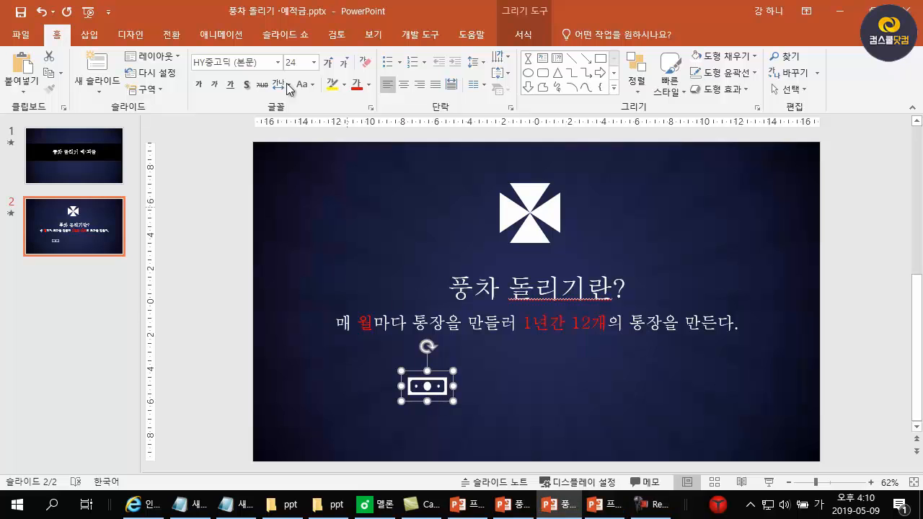
left_click(41, 12)
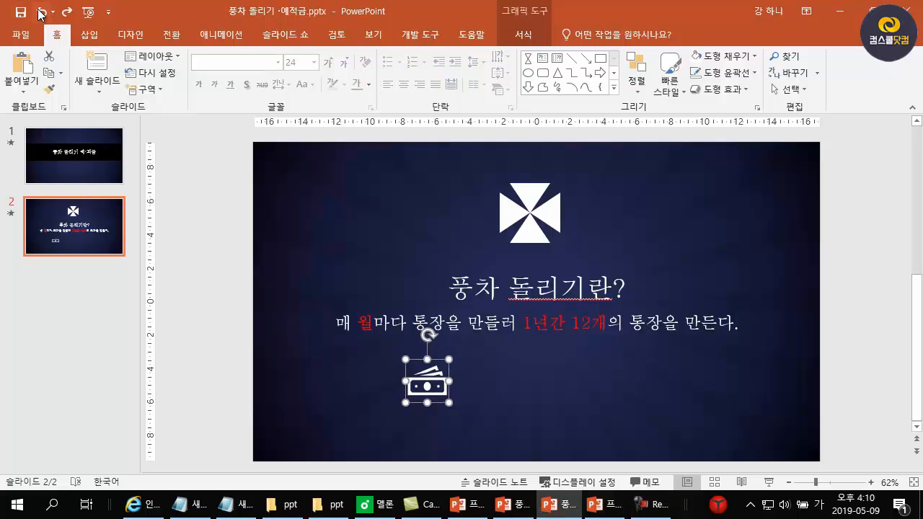
left_click_drag(429, 387, 365, 362)
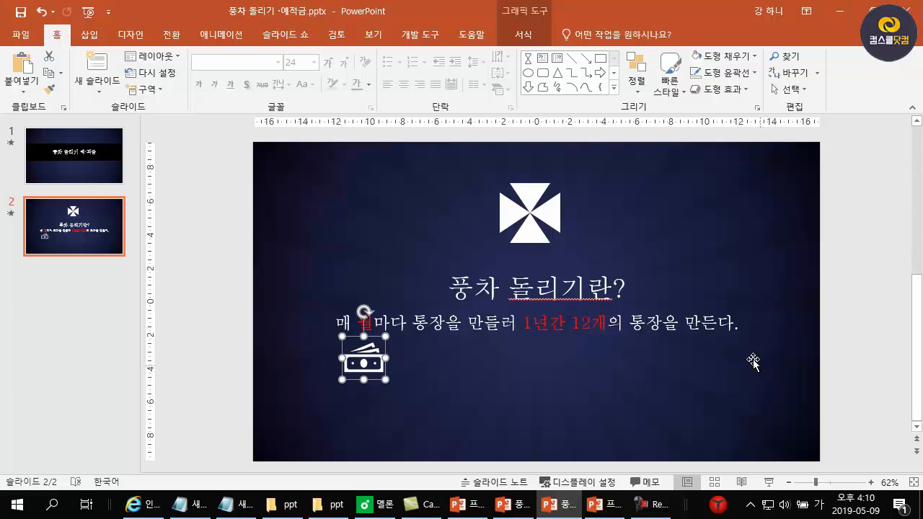
Step: Insert a text box reading 1월 below the banknotes icon
left_click(92, 31)
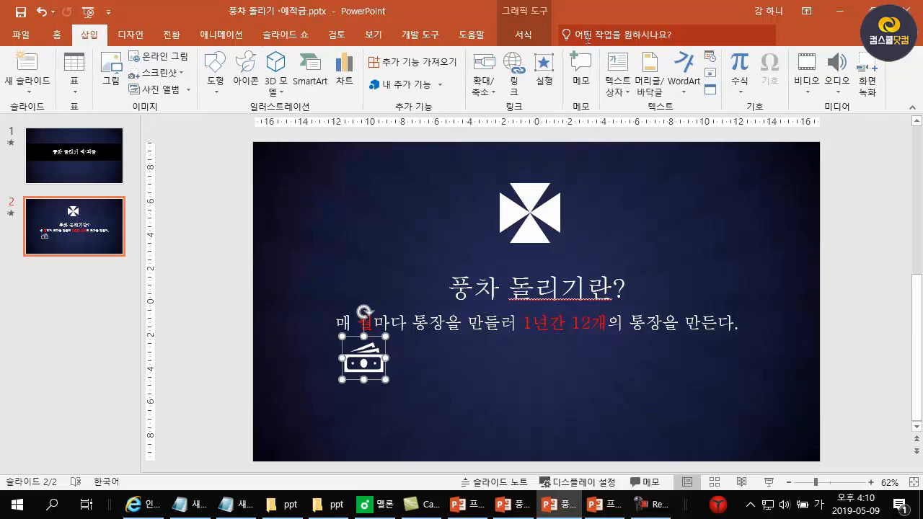
left_click(618, 68)
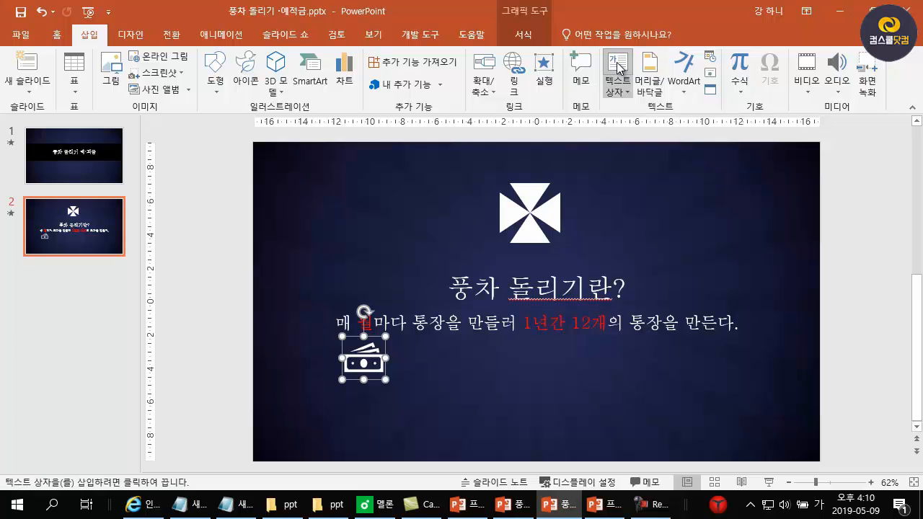
left_click(349, 389)
type("1월")
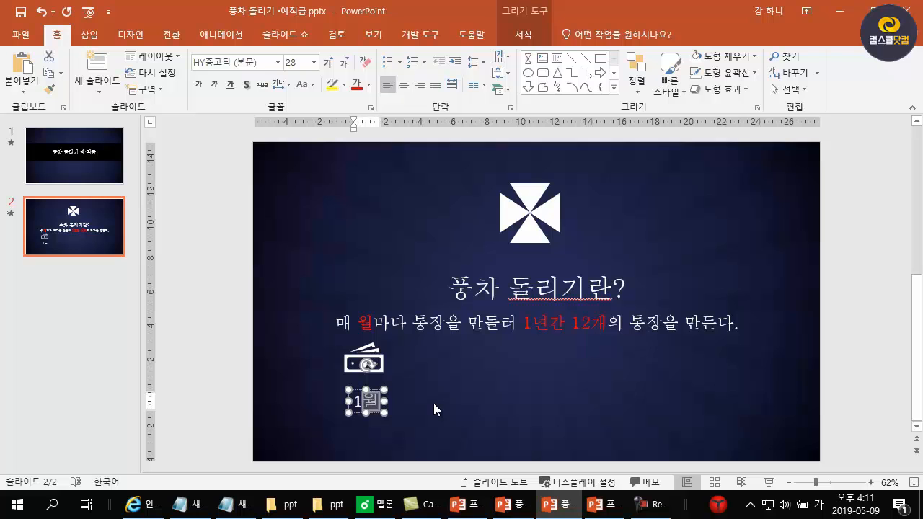
Step: Reduce the font size of the 1월 text box to 16
left_click(372, 392)
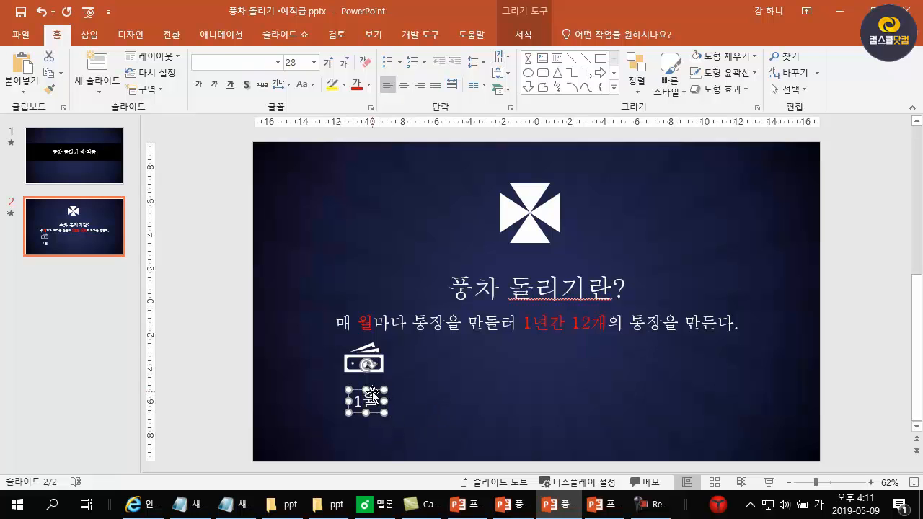
left_click(345, 62)
left_click(345, 62)
left_click(345, 62)
left_click(345, 63)
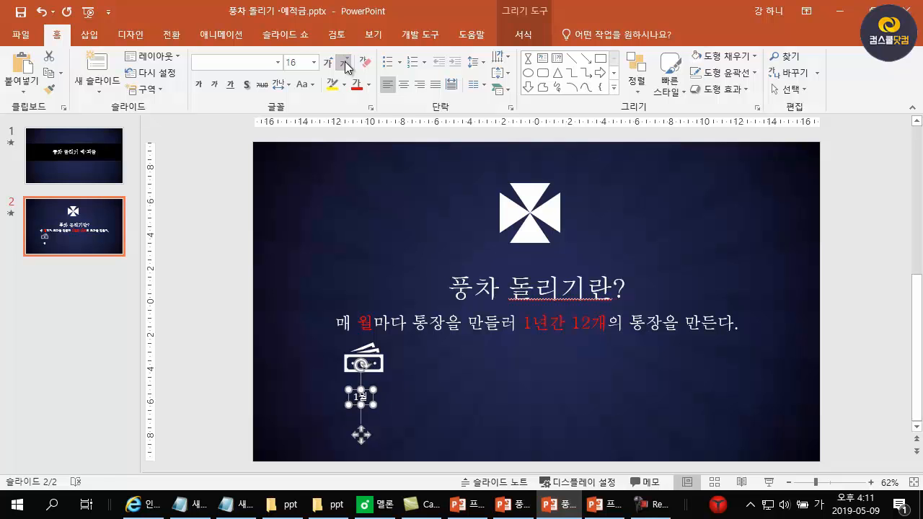
Step: Align the horizontal centers of the banknotes icon and the 1월 text box
left_click(370, 369)
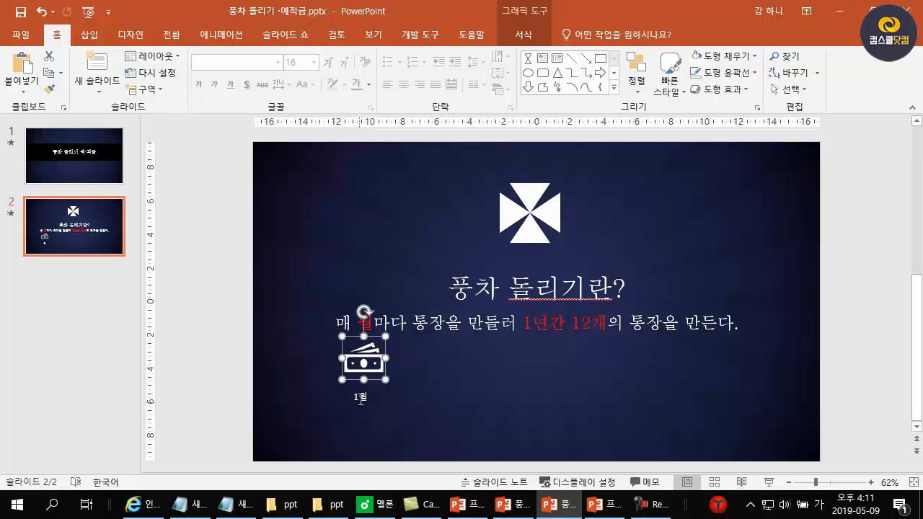
left_click(362, 397, "shift")
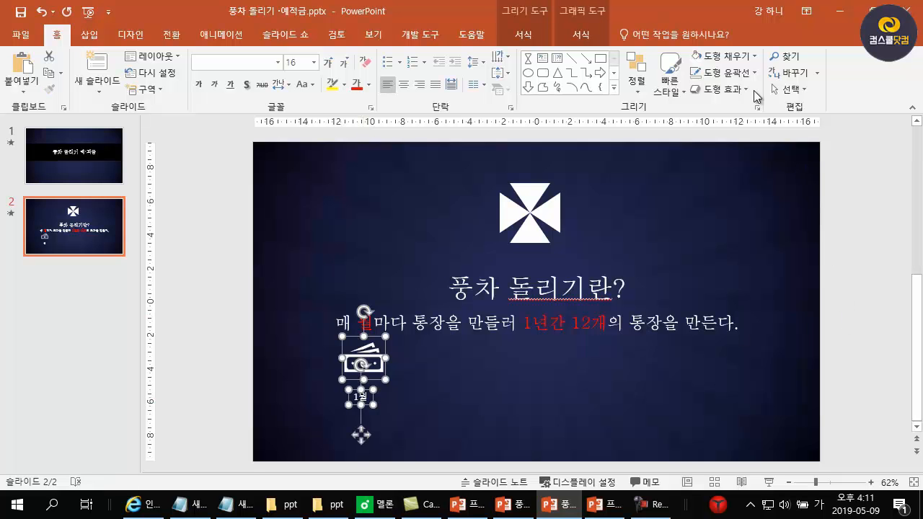
left_click(582, 34)
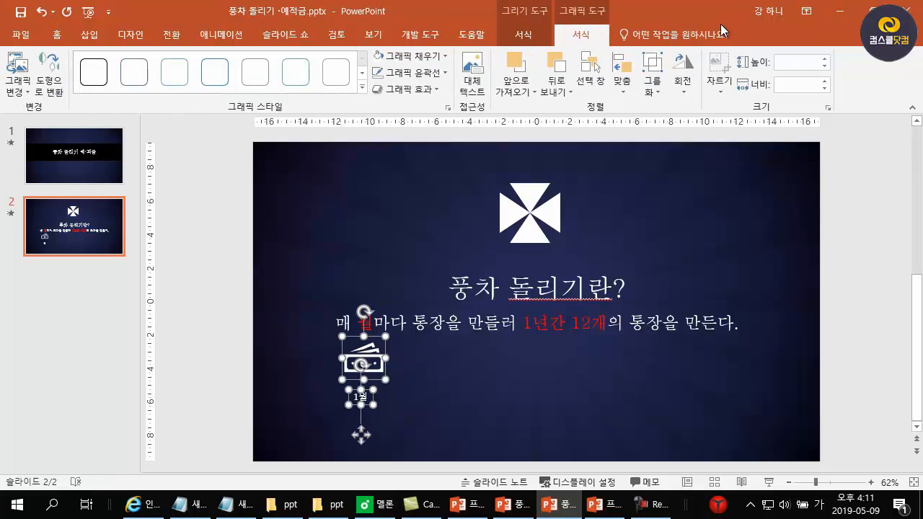
left_click(623, 80)
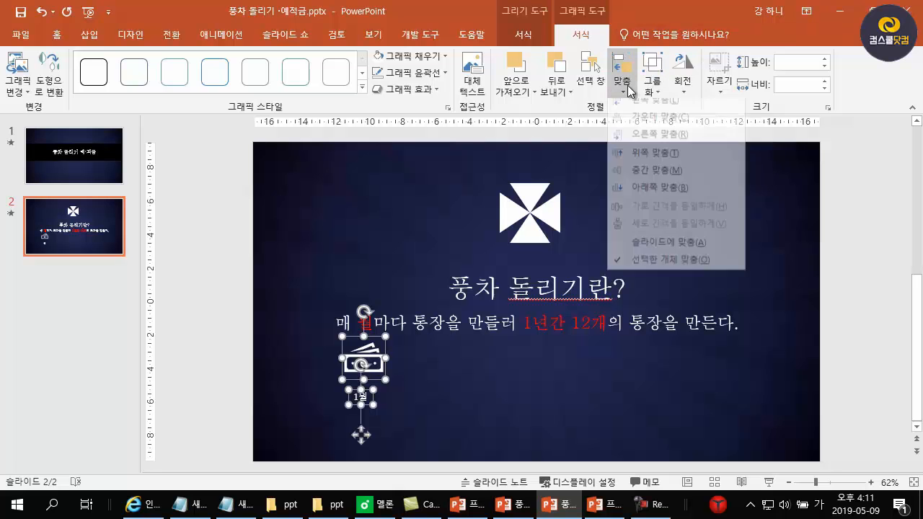
left_click(650, 126)
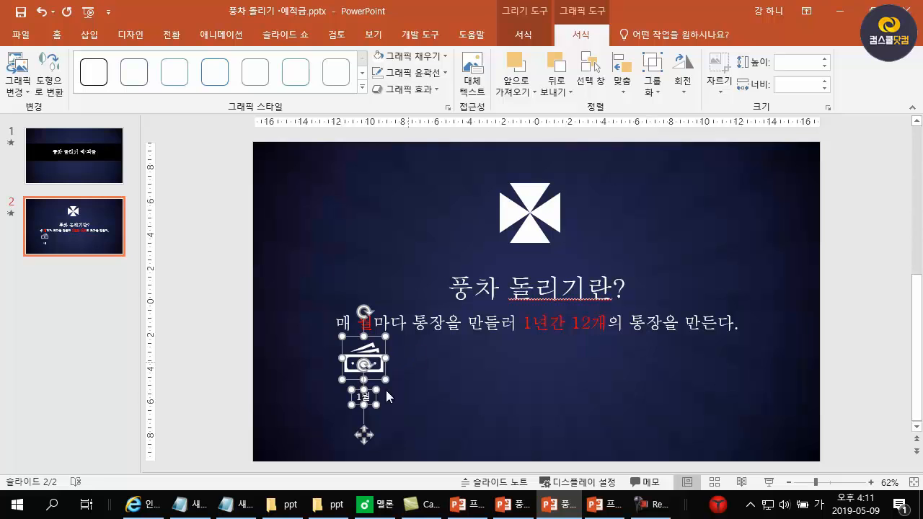
Step: Center the 1월 text within its text box and deselect the objects
left_click(54, 35)
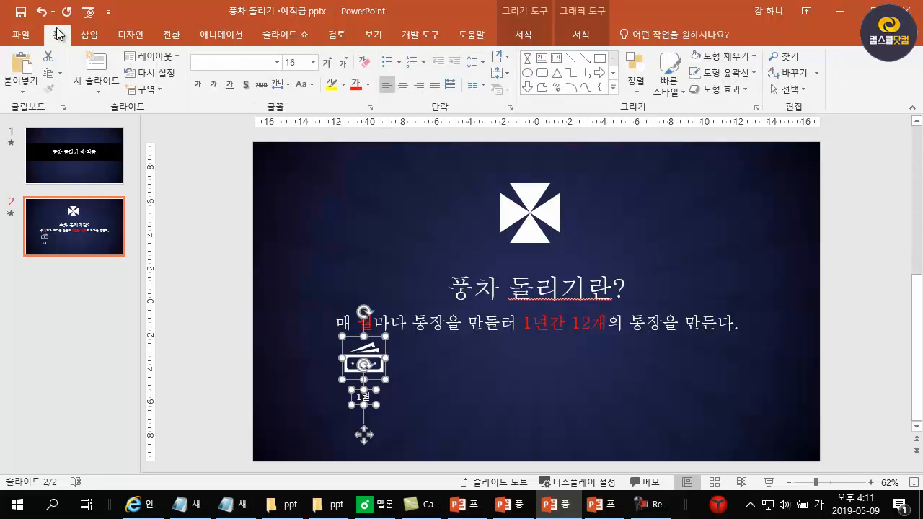
left_click(404, 87)
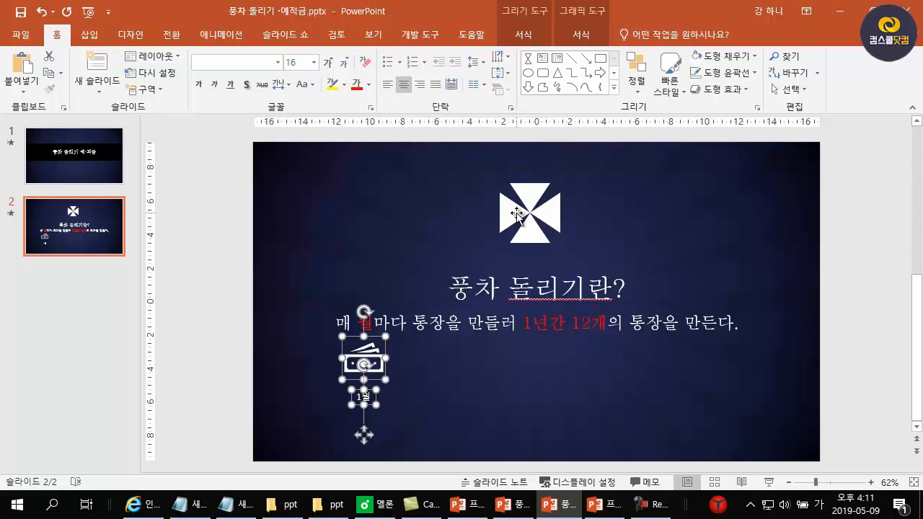
left_click(449, 457)
Step: Move the 1월 text box straight up until it sits directly beneath the banknotes icon
left_click(364, 396)
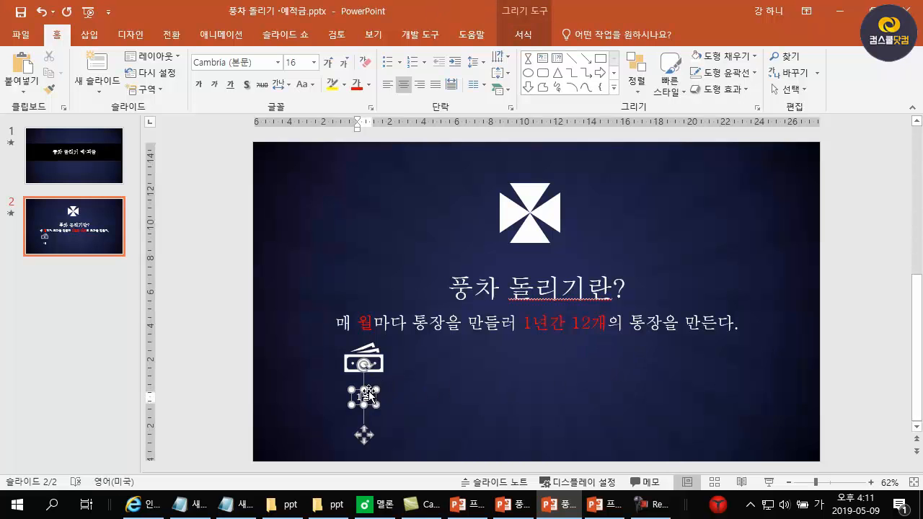
left_click(368, 393)
key("Up")
left_click_drag(363, 433, 363, 419)
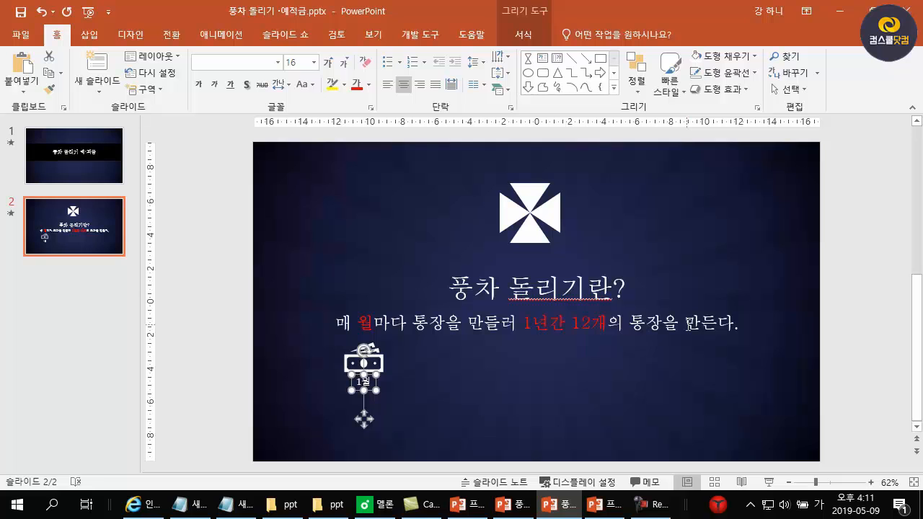
left_click(530, 425)
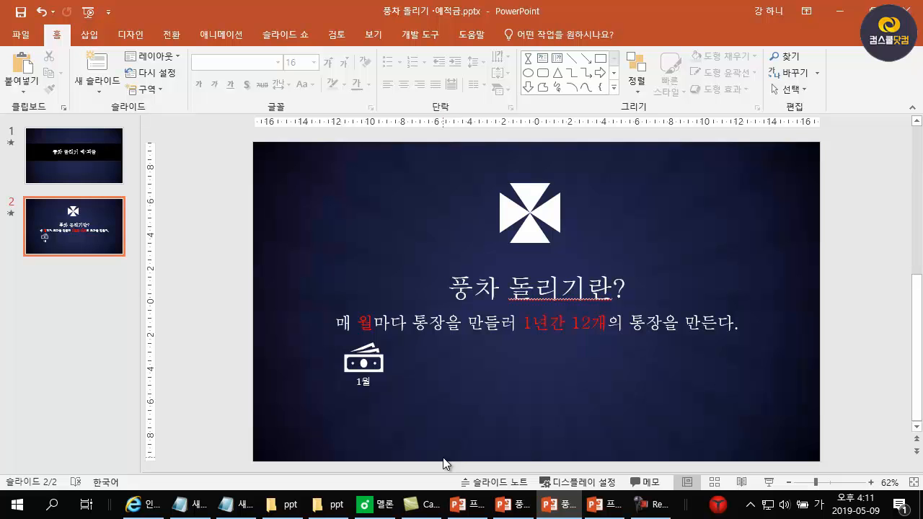
Step: Group the banknotes icon with its 1월 label
left_click_drag(392, 404, 300, 326)
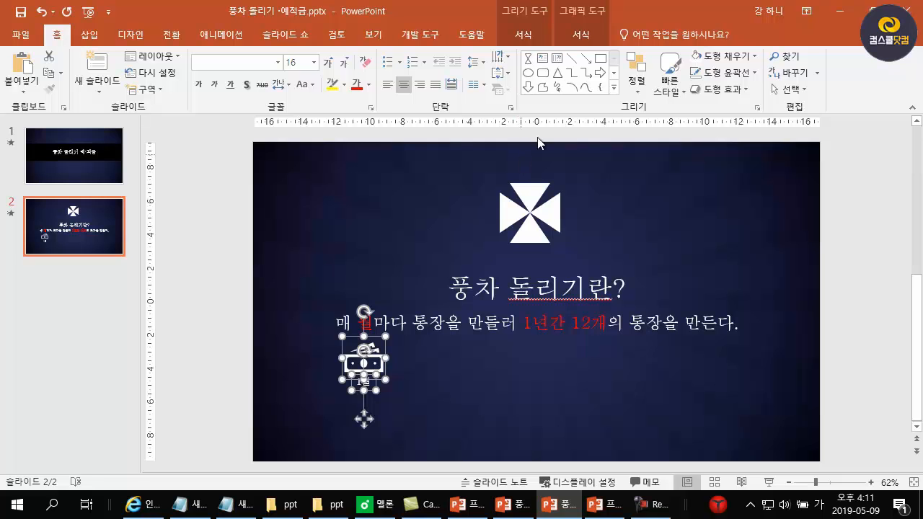
left_click(537, 37)
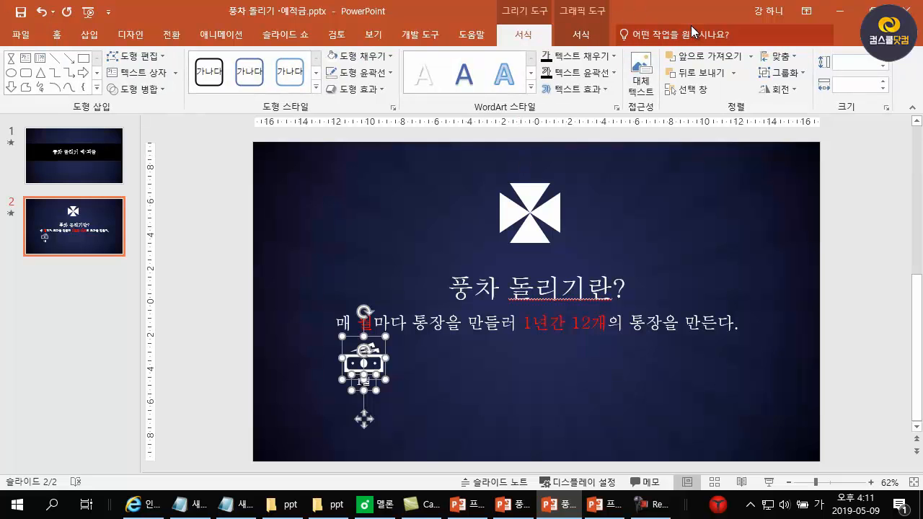
left_click(784, 73)
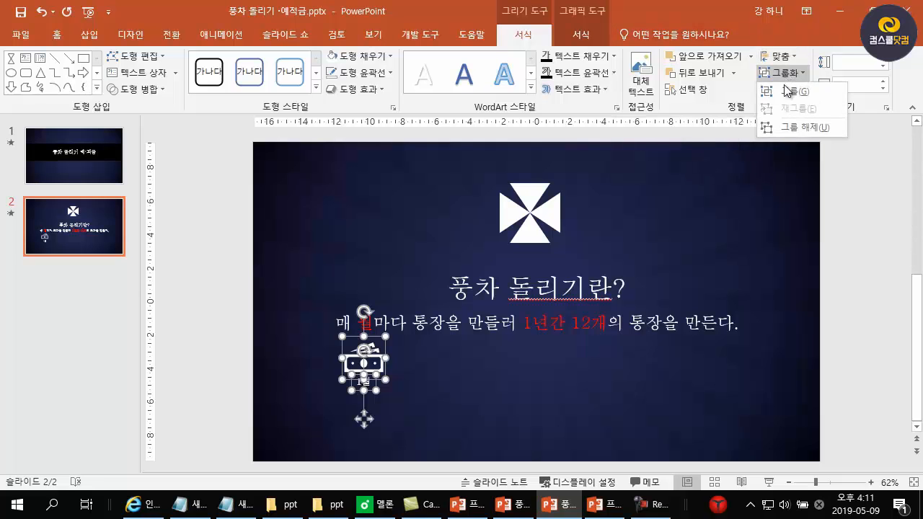
left_click(784, 90)
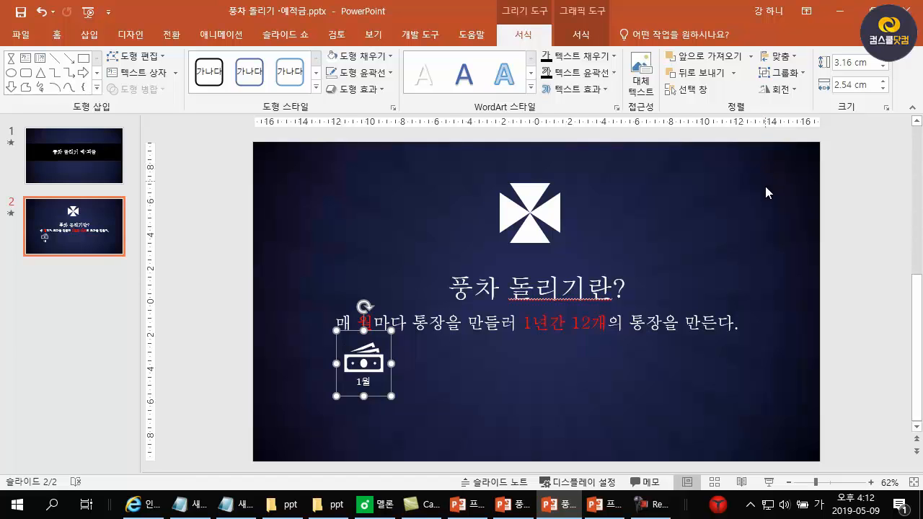
Step: Duplicate the 1월 banknotes group nine times in an evenly spaced row running past the slide's right edge
key("ctrl+d")
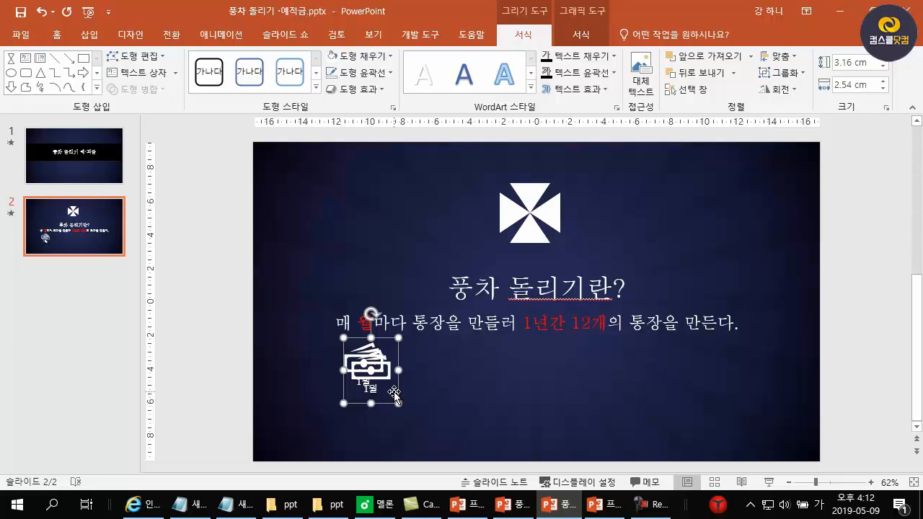
left_click_drag(395, 393, 437, 387)
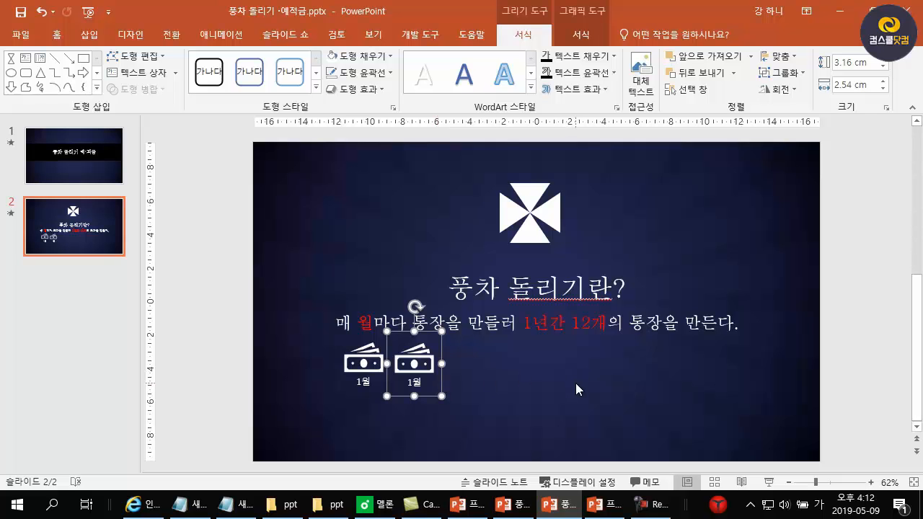
key("ctrl+d")
key("ctrl+d")
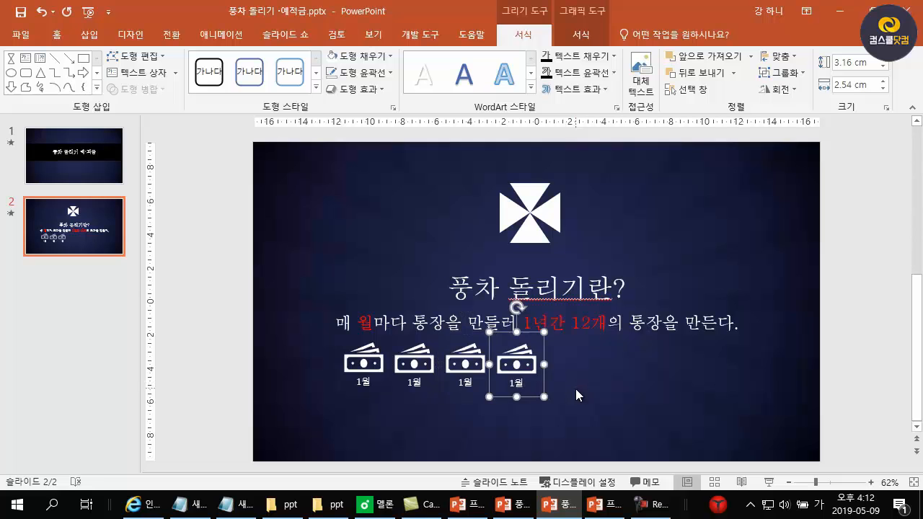
key("ctrl+d")
key("ctrl+d")
key("ctrl+d")
key("ctrl+d")
key("ctrl+d")
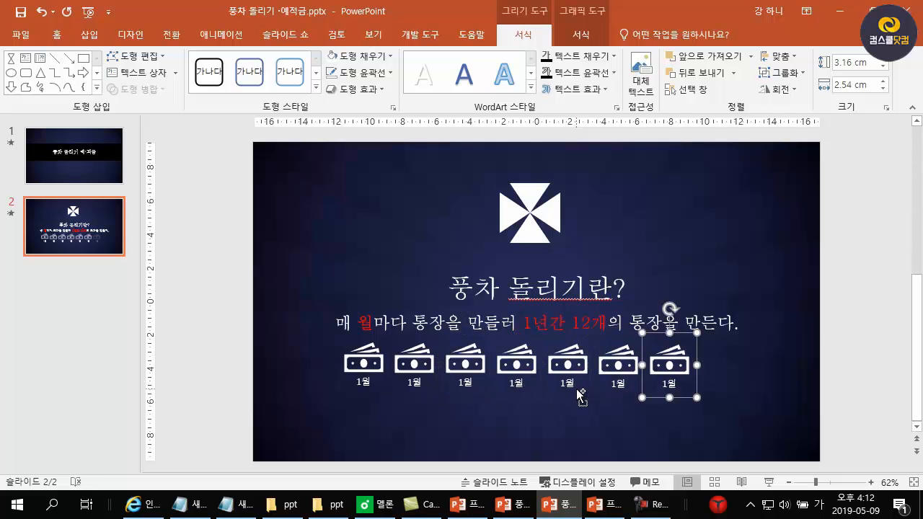
key("ctrl+d")
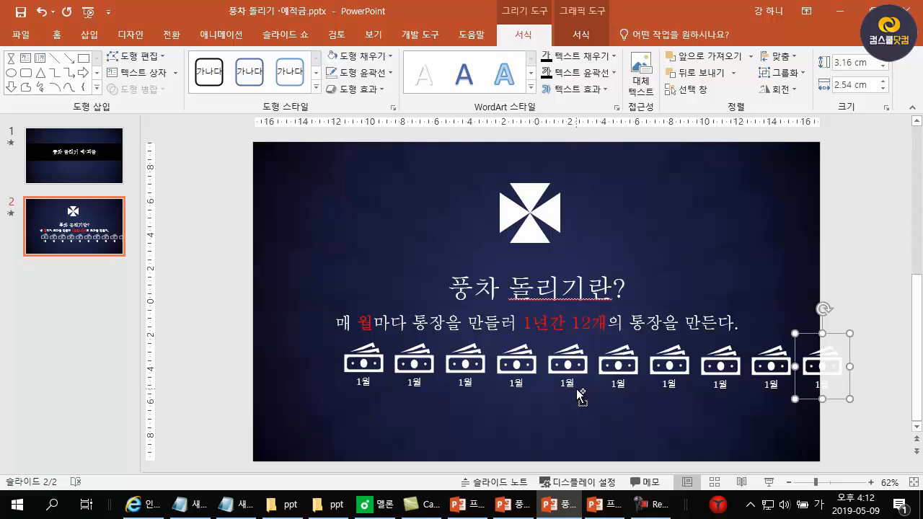
Step: Undo all duplicates of the 1월 banknotes group so that only the original group remains
key("ctrl+z")
key("ctrl+z")
key("ctrl+z")
key("ctrl+z")
key("ctrl+z")
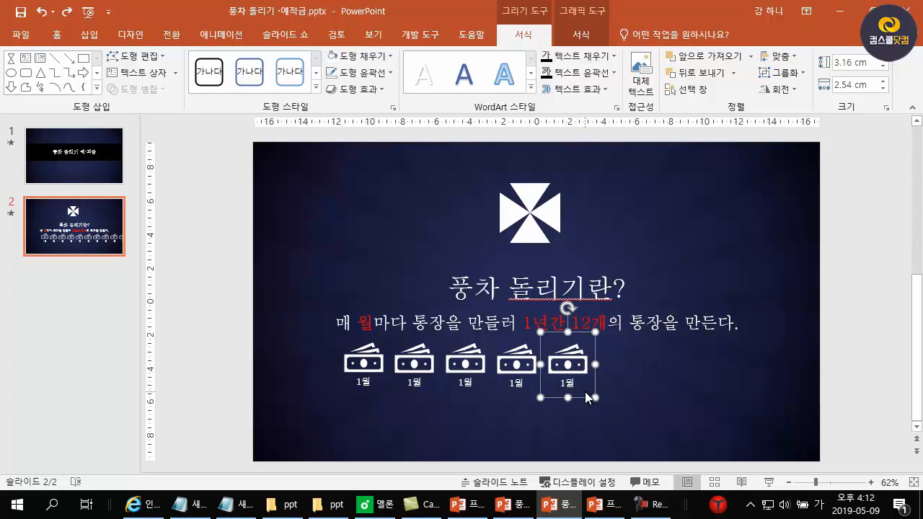
key("ctrl+z")
key("ctrl+z")
key("ctrl+z")
key("ctrl+z")
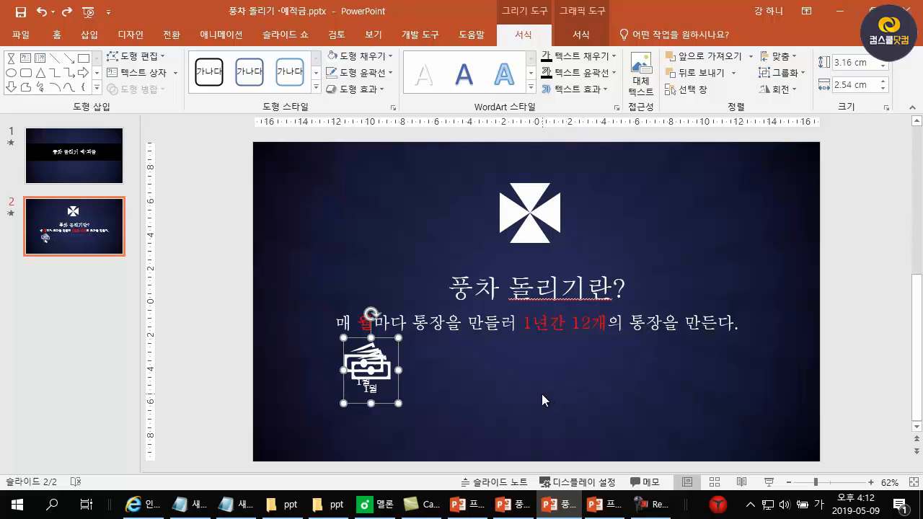
key("ctrl+z")
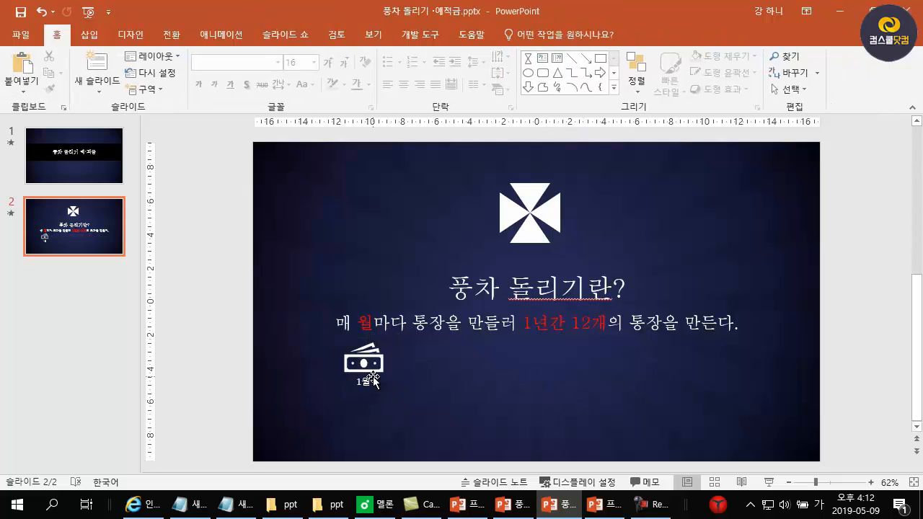
Step: Paste three copies of the 1월 banknotes group and place them in a row beside the original
left_click(370, 378)
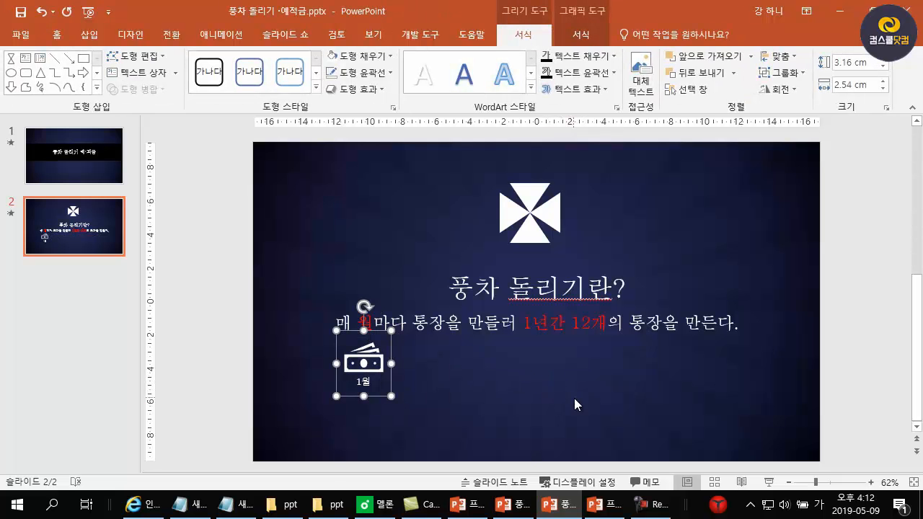
key("ctrl+v")
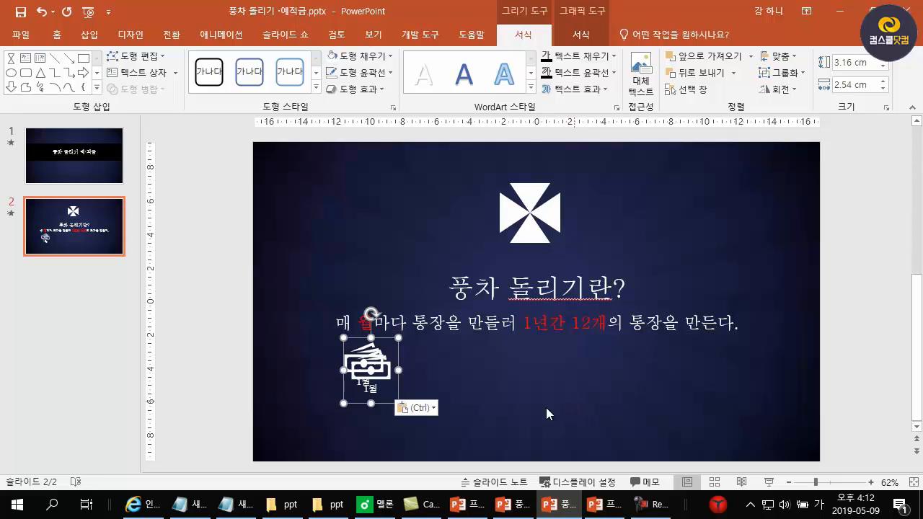
left_click_drag(393, 381, 440, 379)
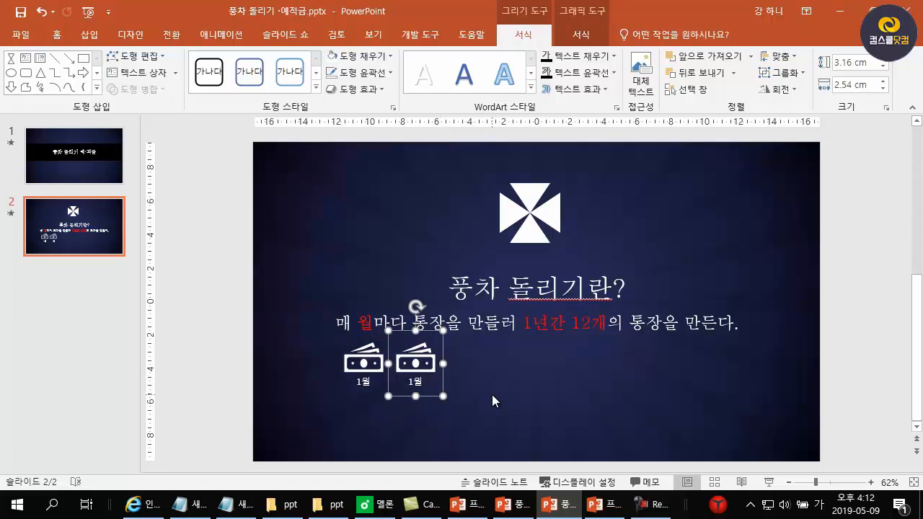
key("ctrl+v")
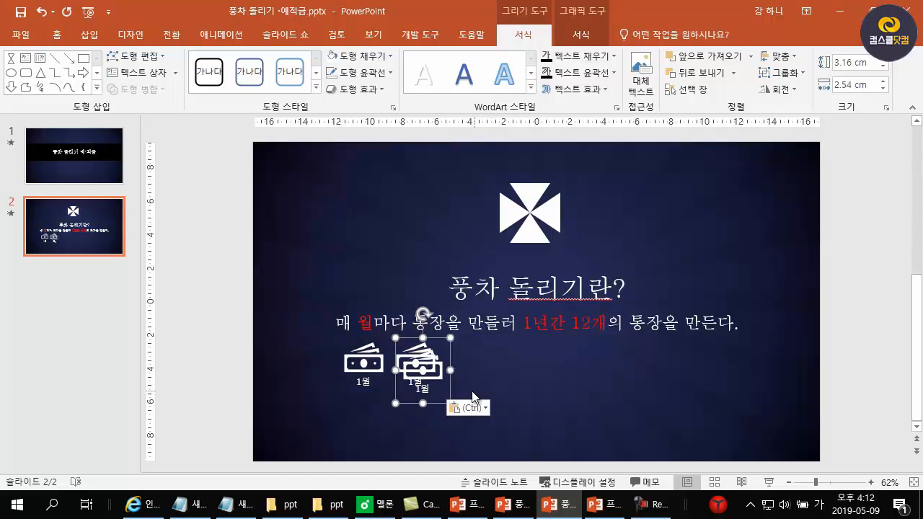
left_click_drag(449, 388, 497, 381)
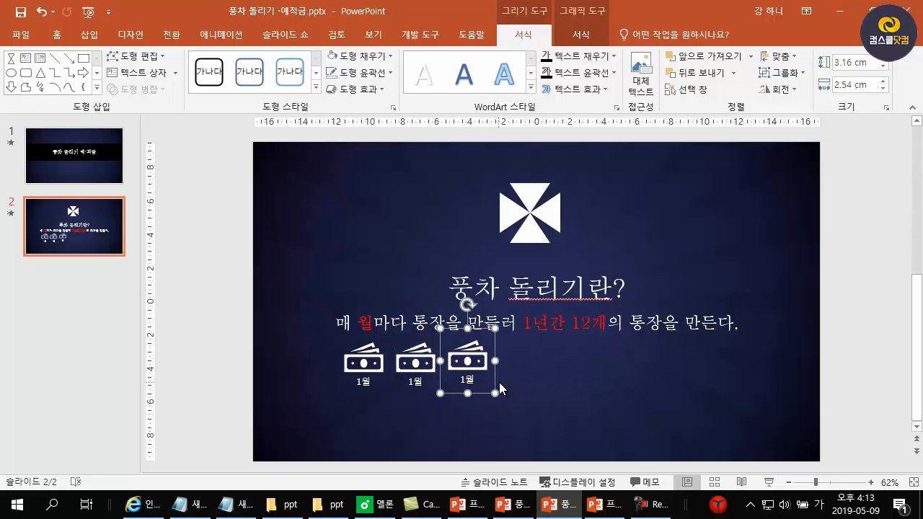
key("ctrl+v")
left_click_drag(501, 388, 543, 373)
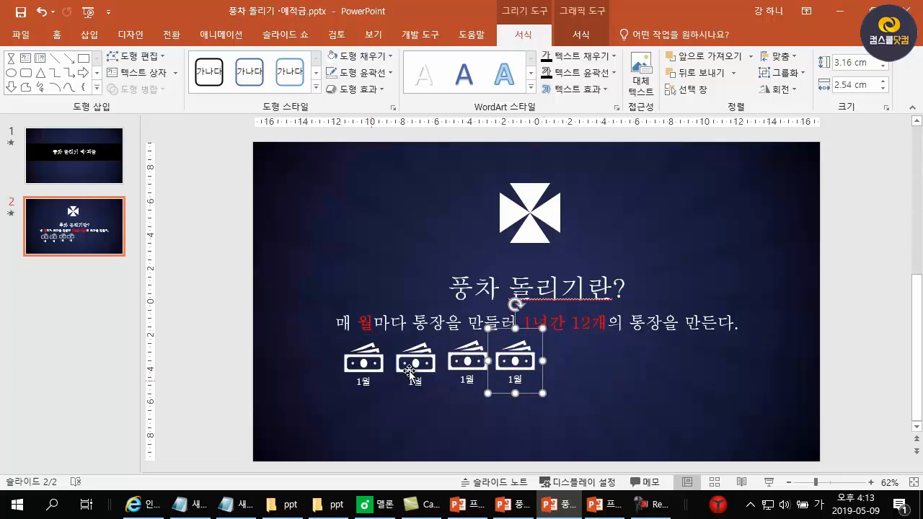
Step: Align the four banknotes groups to their vertical middle and distribute them evenly across horizontally
left_click_drag(589, 423, 290, 330)
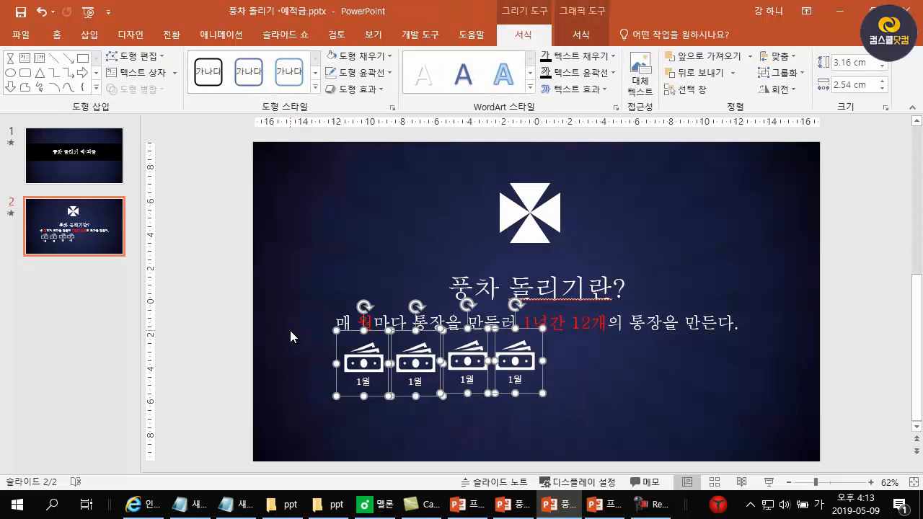
left_click(780, 55)
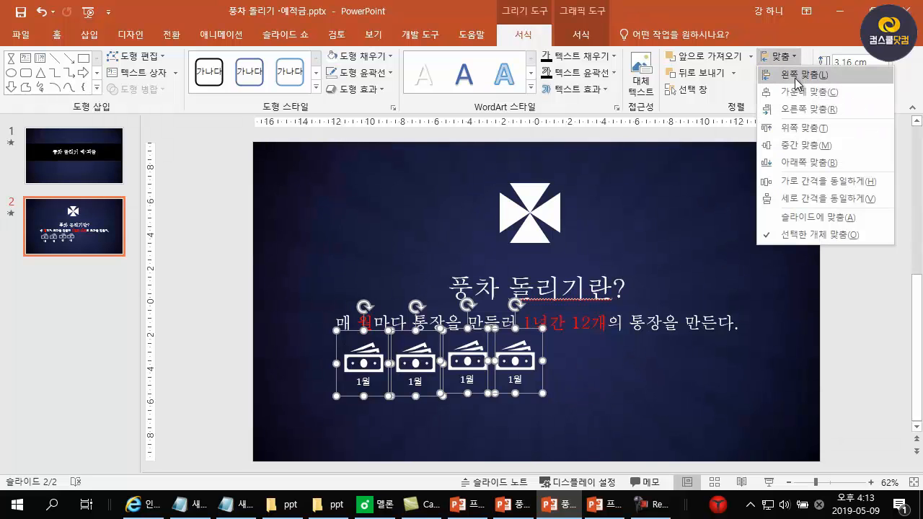
left_click(812, 149)
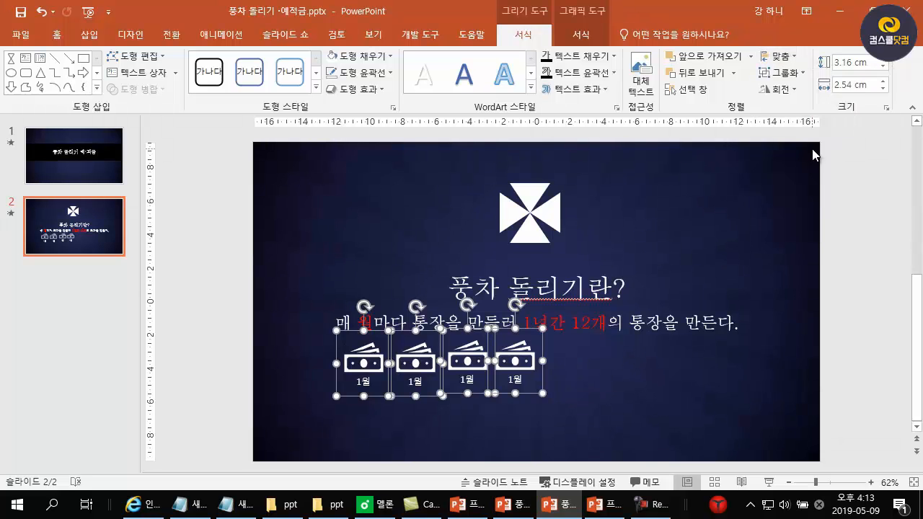
left_click(790, 61)
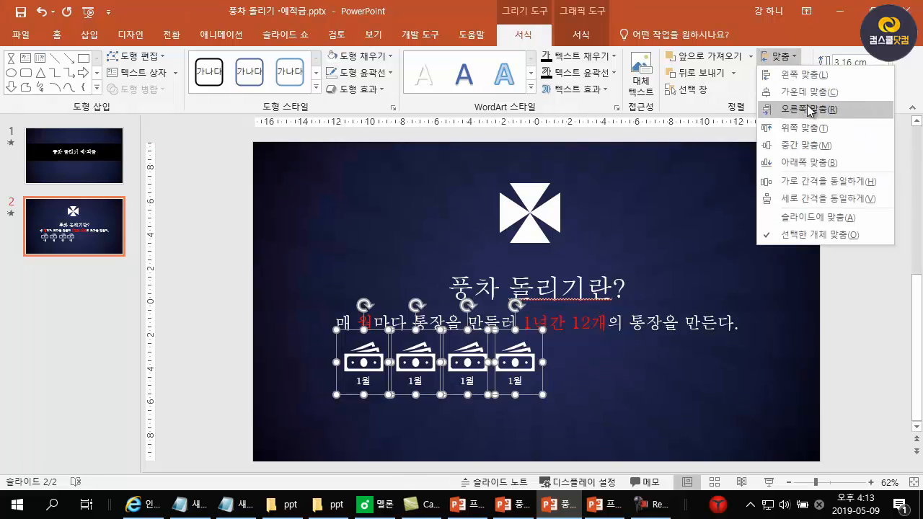
left_click(805, 184)
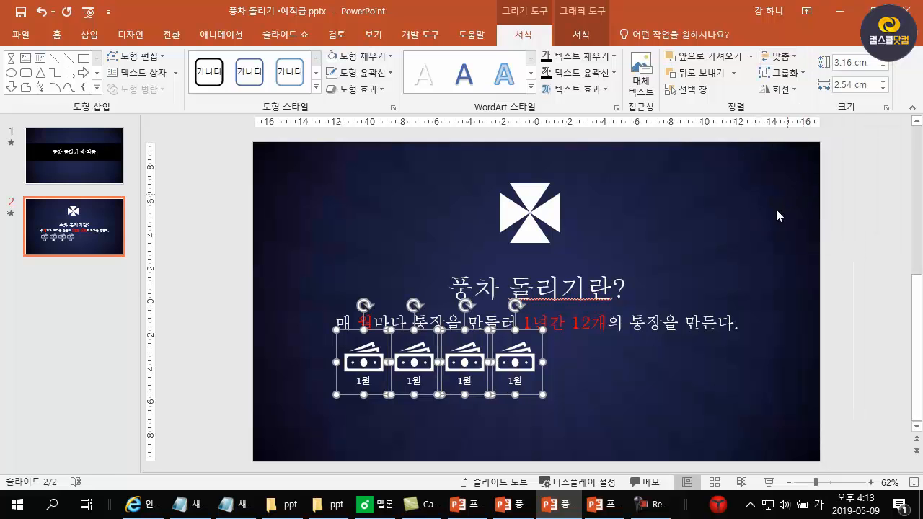
left_click(679, 387)
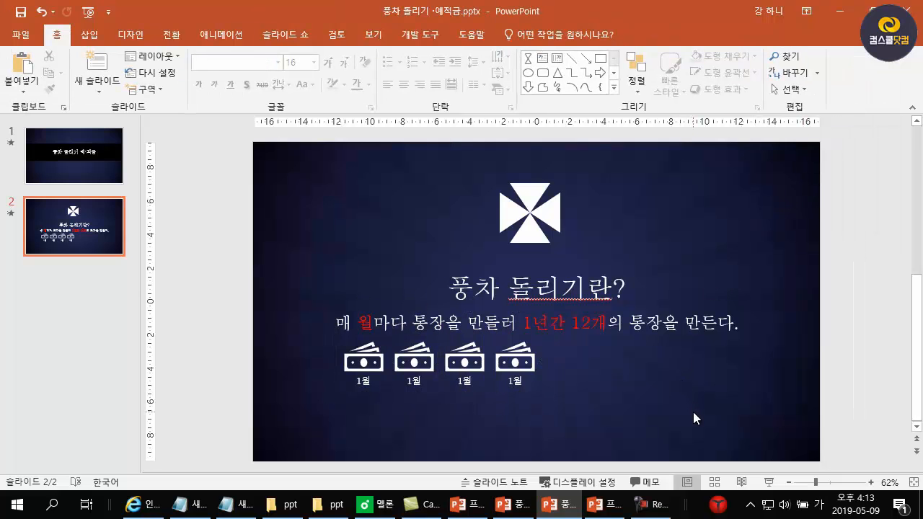
Step: Undo the alignment, spacing and pasted copies until only the original 1월 banknotes group is left
key("ctrl+z")
key("ctrl+z")
key("ctrl+z")
key("ctrl+z")
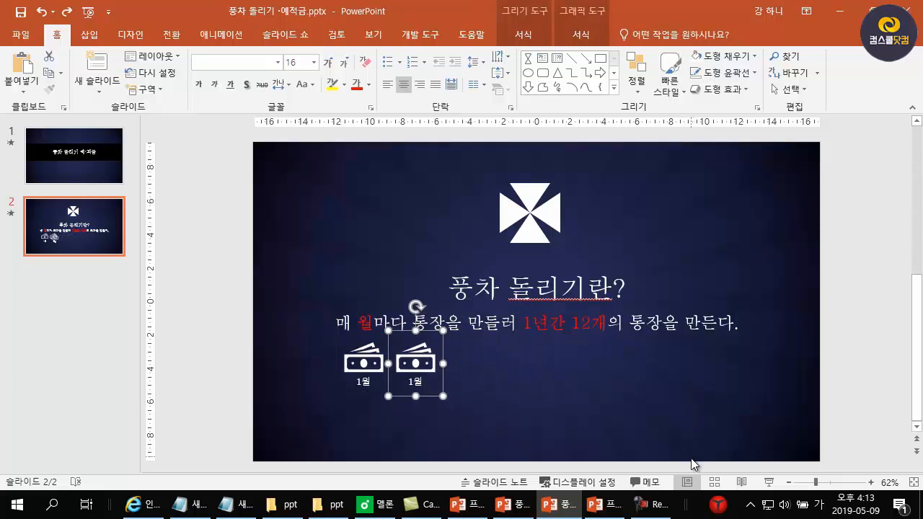
key("ctrl+z")
key("ctrl+z")
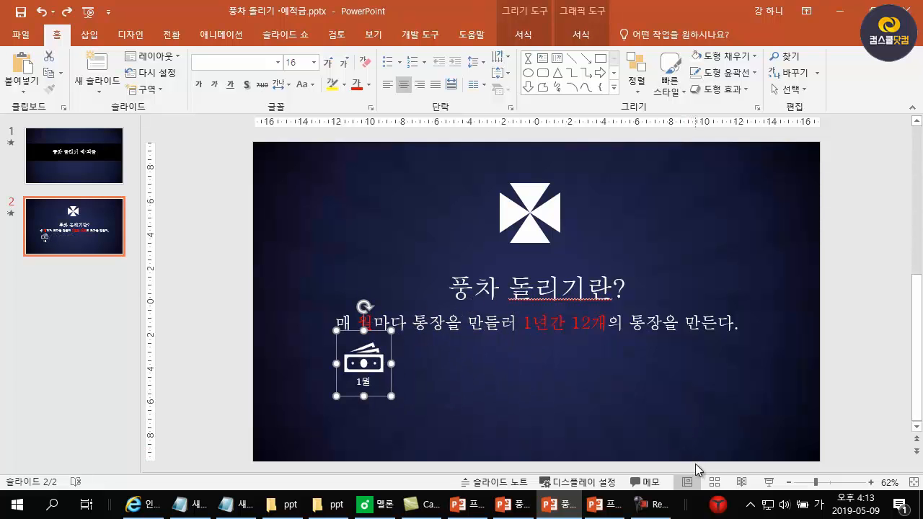
Step: Duplicate the 1월 banknotes group and place the copy level with and close beside the original
key("ctrl+d")
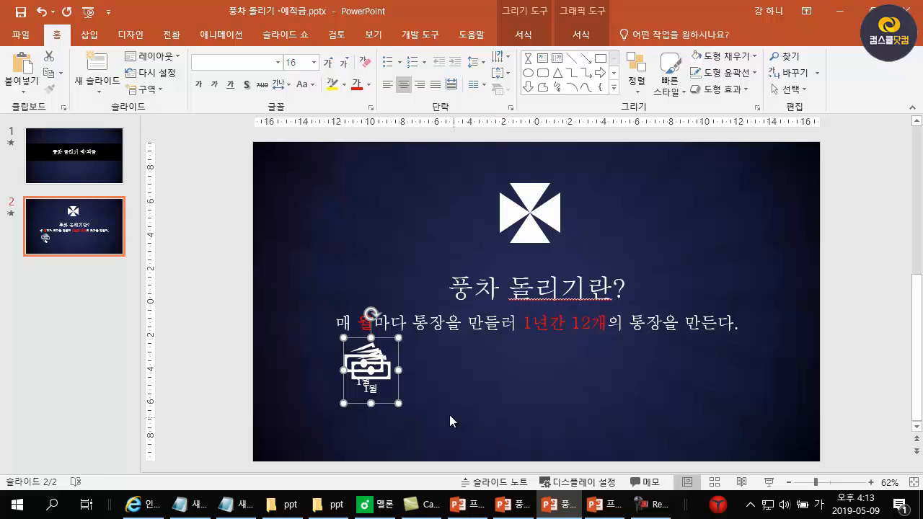
left_click_drag(397, 386, 432, 379)
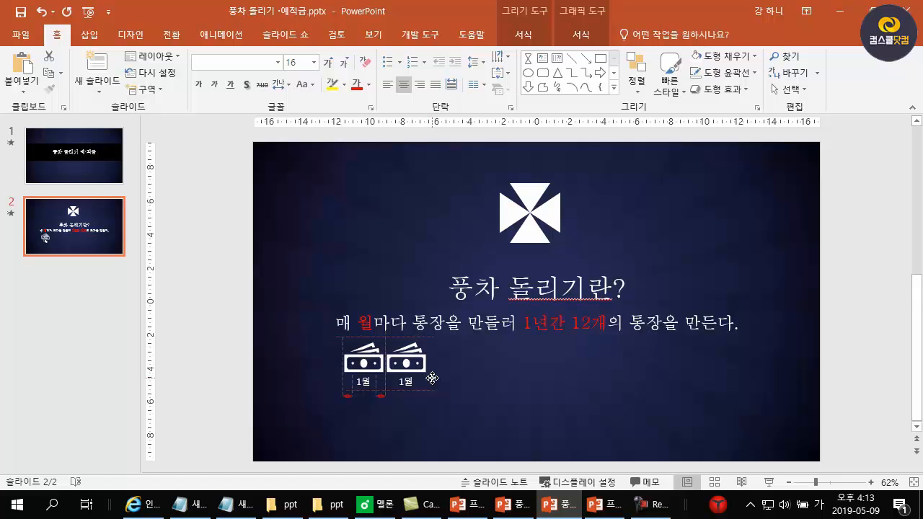
left_click_drag(432, 377, 432, 378)
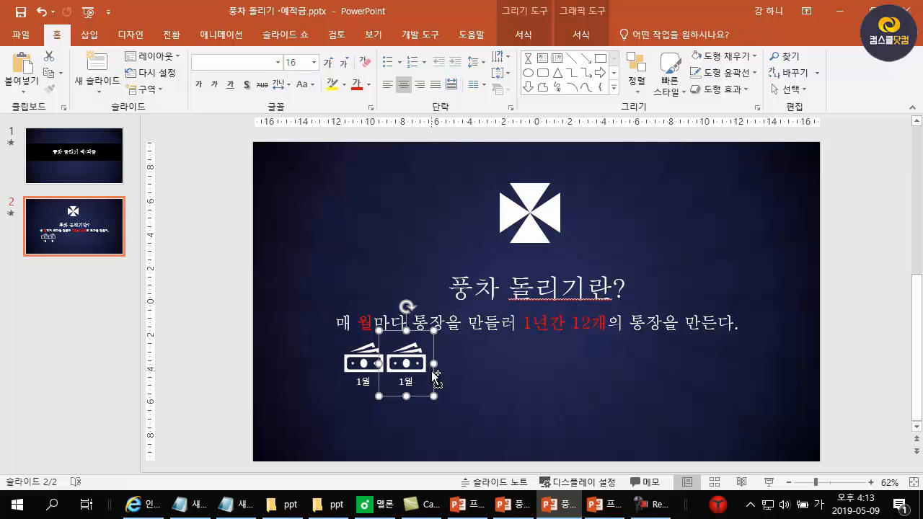
Step: Repeat the duplication at the same spacing ten more times to make a row of twelve banknotes groups
key("ctrl+d")
key("ctrl+d")
key("ctrl+d")
key("ctrl+d")
key("ctrl+d")
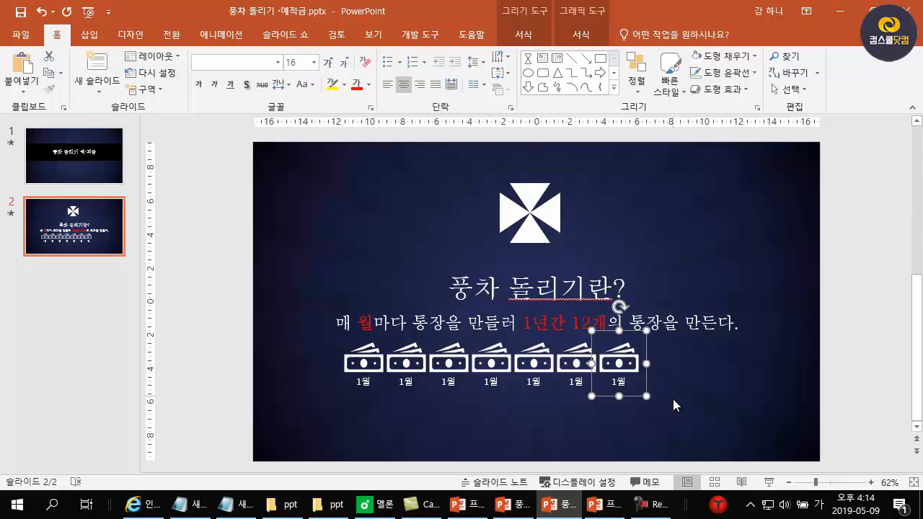
key("ctrl+d")
key("ctrl+d")
key("ctrl+d")
key("ctrl+d")
key("ctrl+d")
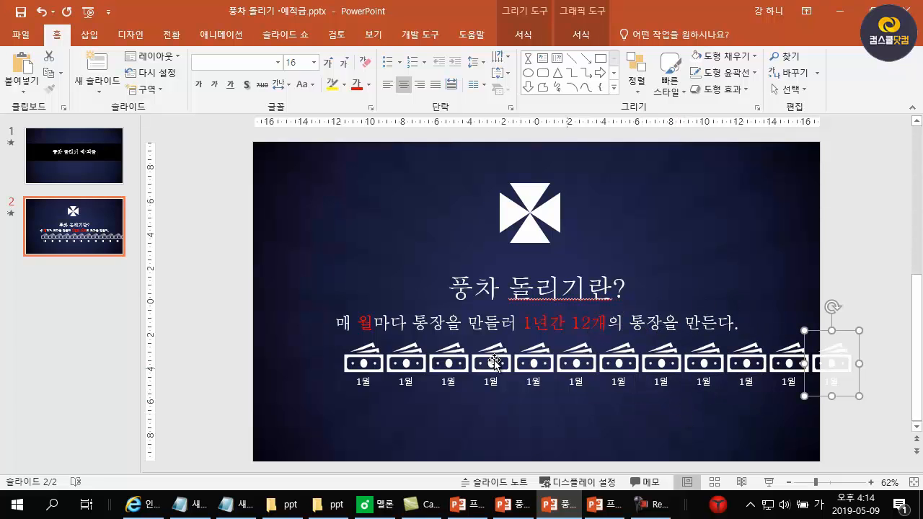
Step: Shrink all twelve banknotes groups slightly and move the row so it fits within the slide below the text
left_click_drag(253, 333, 877, 437)
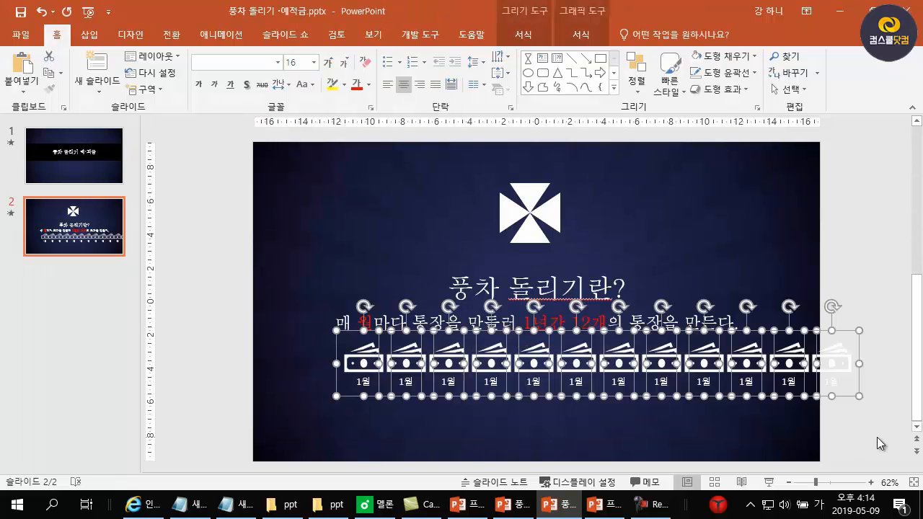
left_click_drag(222, 319, 891, 442)
left_click_drag(863, 396, 769, 365)
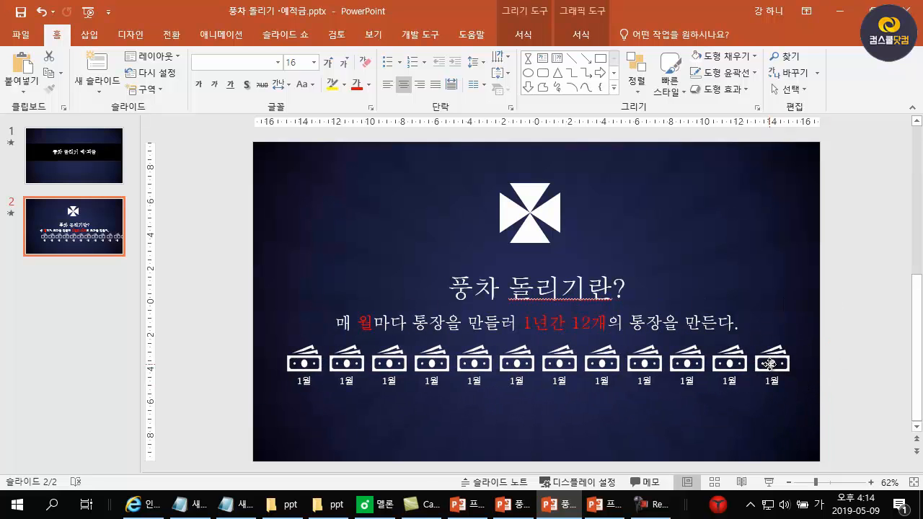
left_click(769, 416)
Step: Relabel the copied banknotes groups in order from 2월 through 12월
double_click(345, 381)
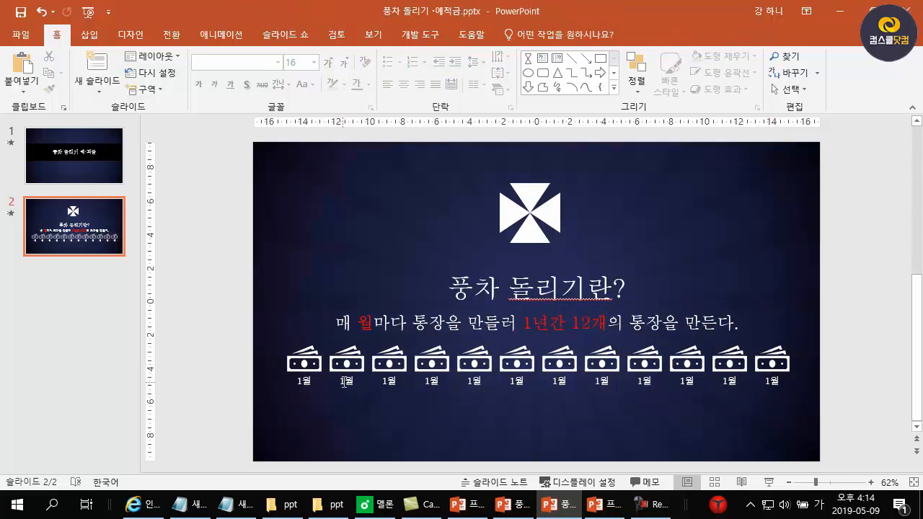
type("2")
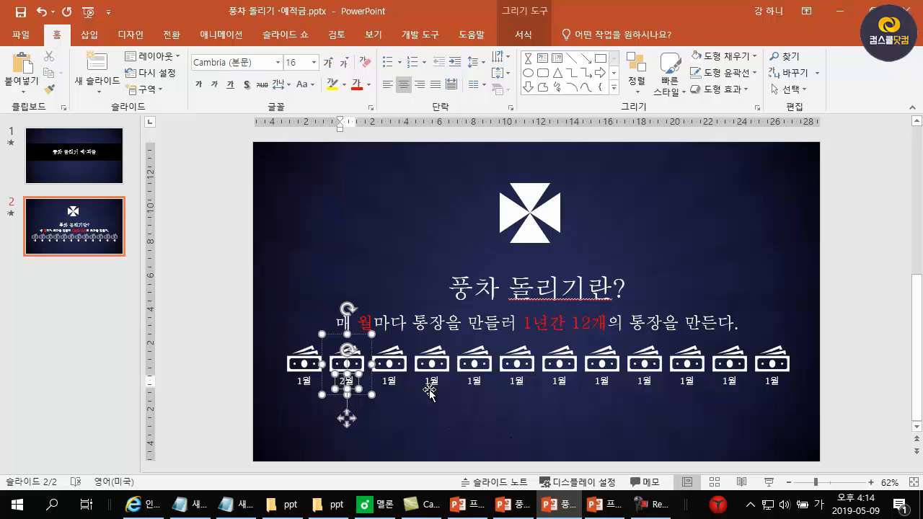
double_click(387, 380)
type("3")
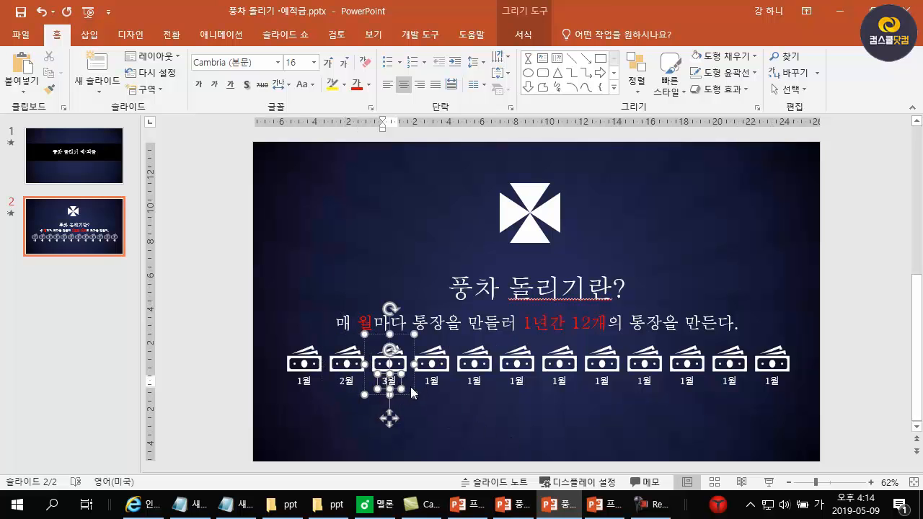
double_click(431, 380)
type("4")
left_click(560, 435)
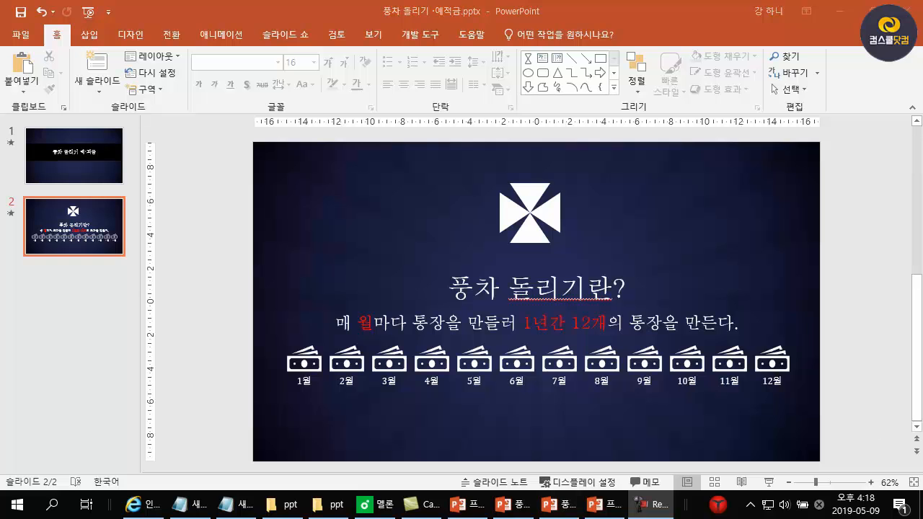
left_click(83, 160)
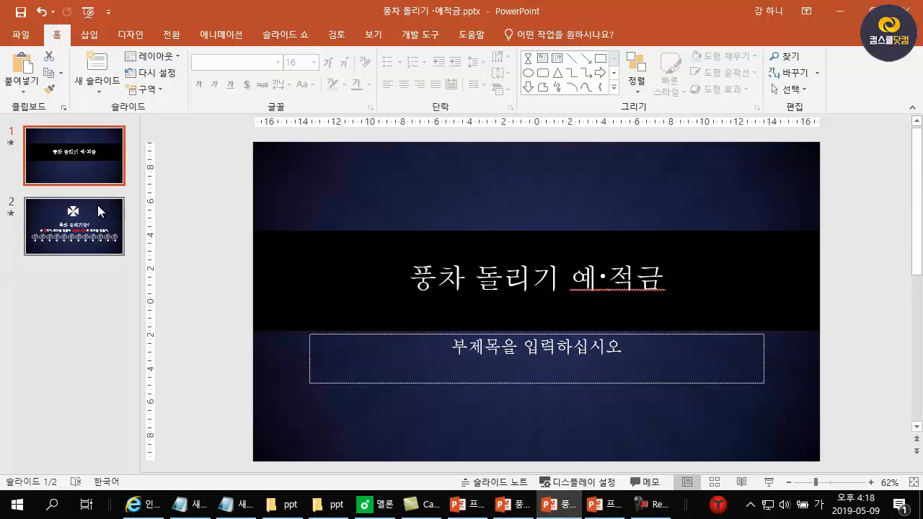
left_click(114, 248)
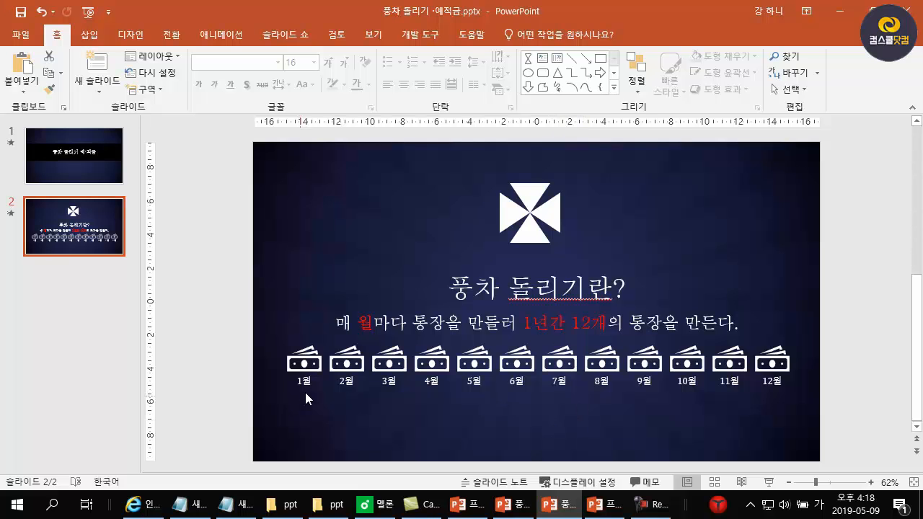
mouse_move(308, 375)
left_mouse_down()
mouse_move(309, 391)
mouse_move(492, 395)
left_mouse_up()
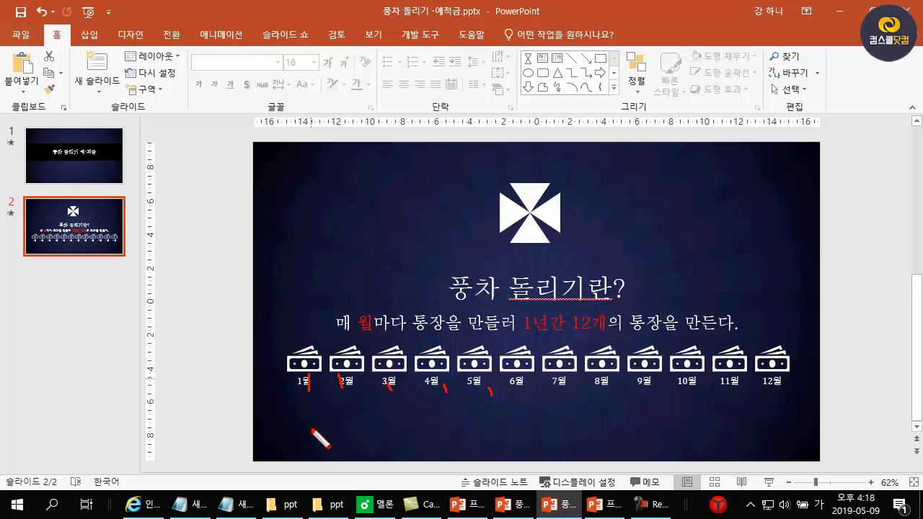
left_click_drag(308, 439, 393, 434)
left_click_drag(436, 448, 523, 436)
left_click_drag(583, 436, 580, 445)
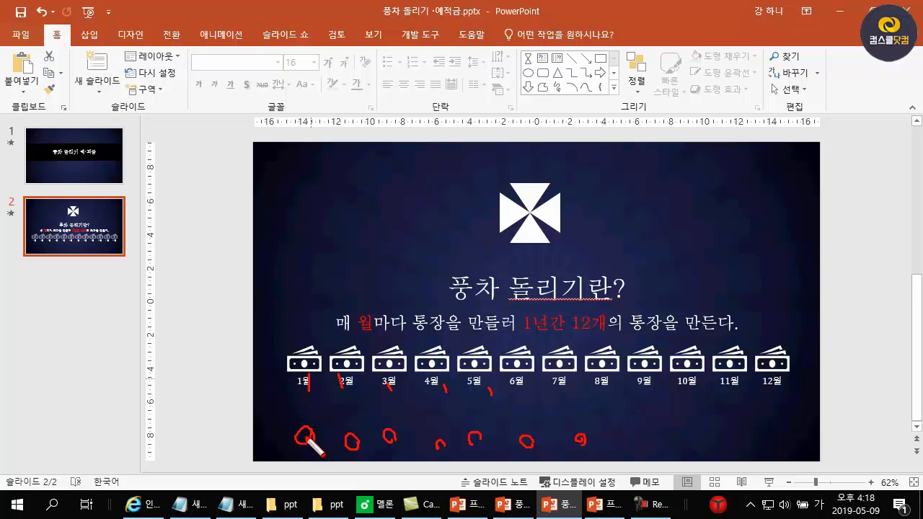
left_click_drag(268, 441, 279, 441)
left_click_drag(435, 447, 444, 447)
left_click_drag(314, 370, 321, 377)
left_click_drag(306, 389, 308, 433)
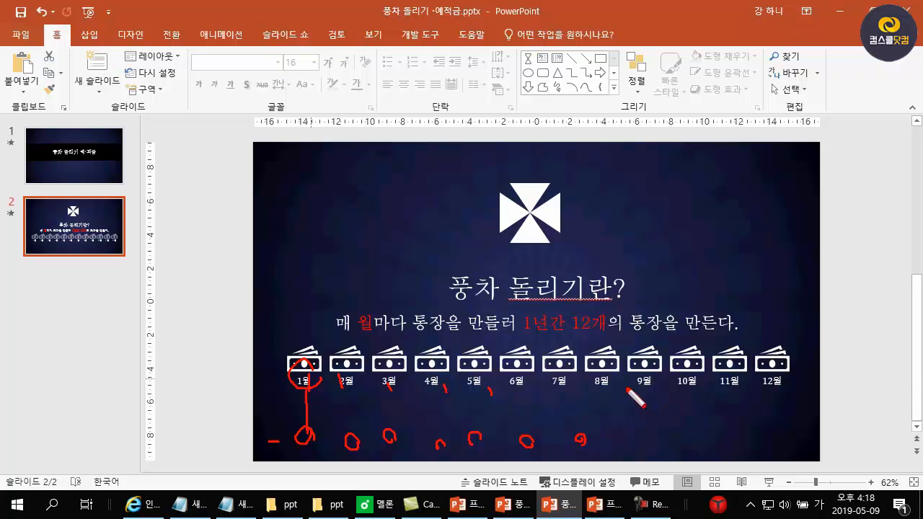
mouse_move(322, 377)
left_mouse_down()
mouse_move(287, 377)
mouse_move(313, 365)
mouse_move(294, 424)
mouse_move(293, 377)
mouse_move(300, 423)
left_mouse_up()
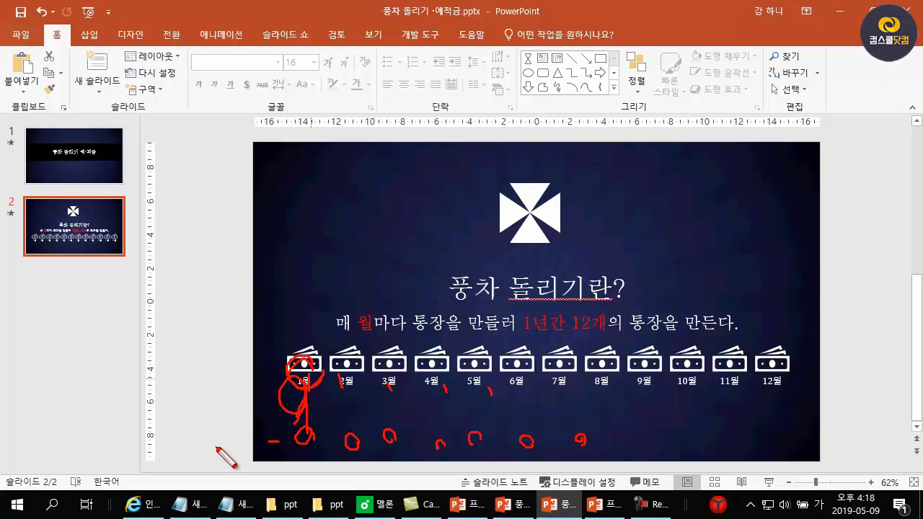
mouse_move(303, 370)
left_mouse_down()
mouse_move(290, 397)
mouse_move(302, 363)
left_mouse_up()
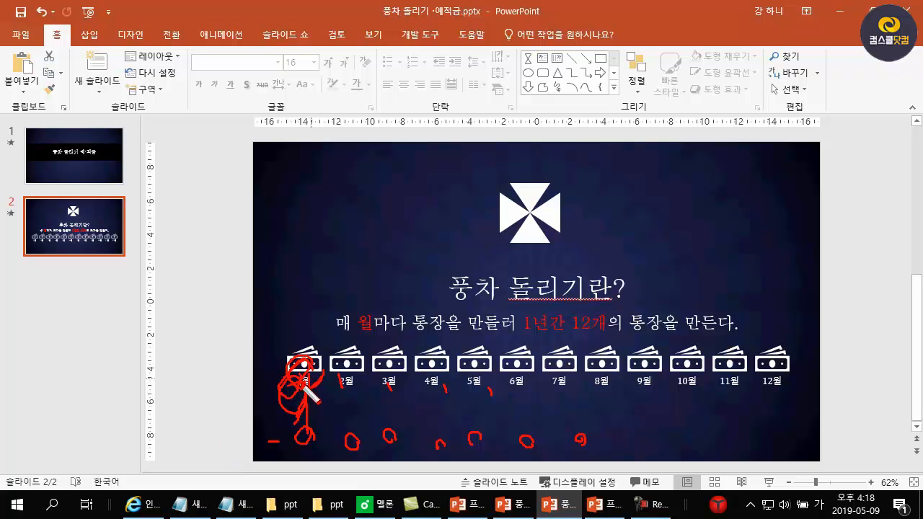